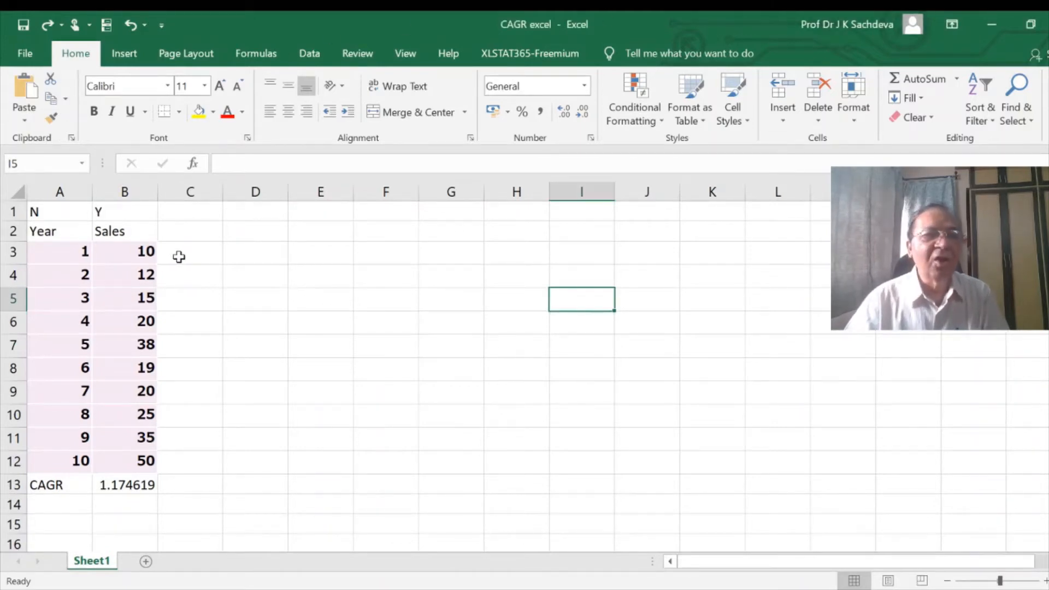
- Enter the heading "Ln of Y" in cell C2, beside the Sales heading
left_click(193, 226)
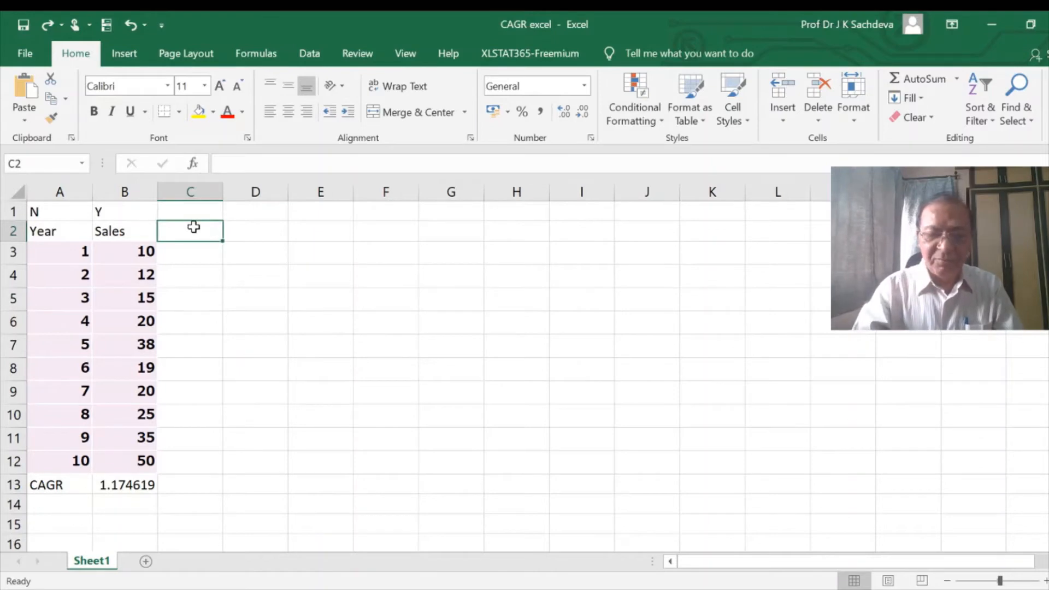
type("Ln")
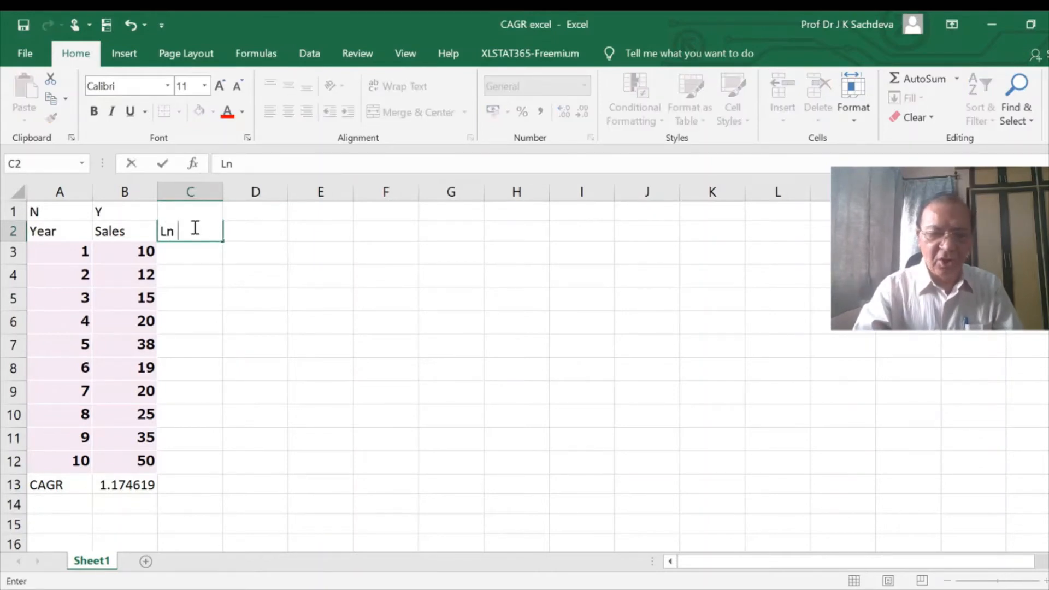
type(" of")
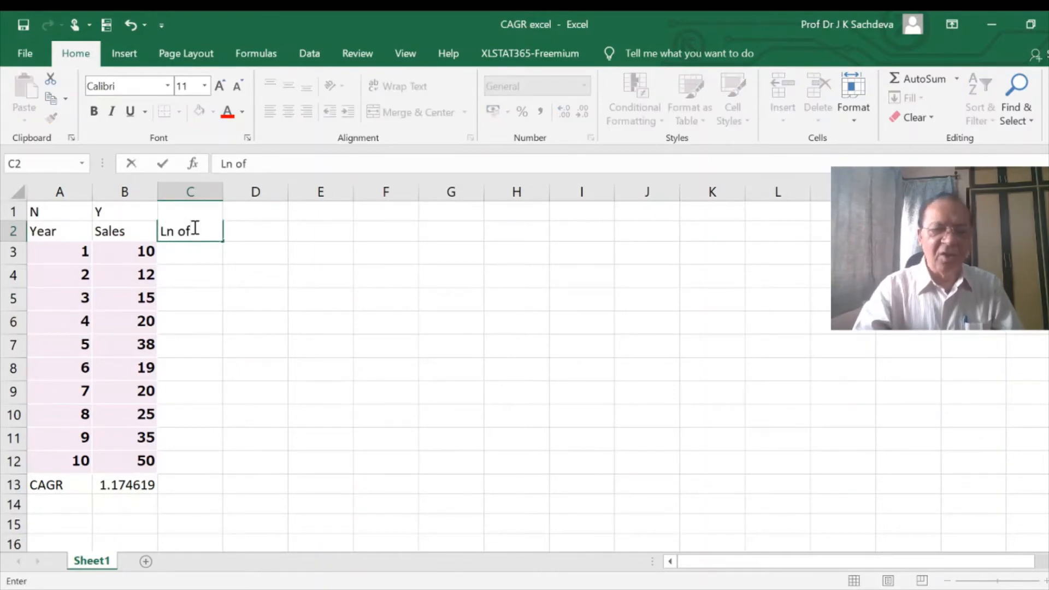
type(" Y")
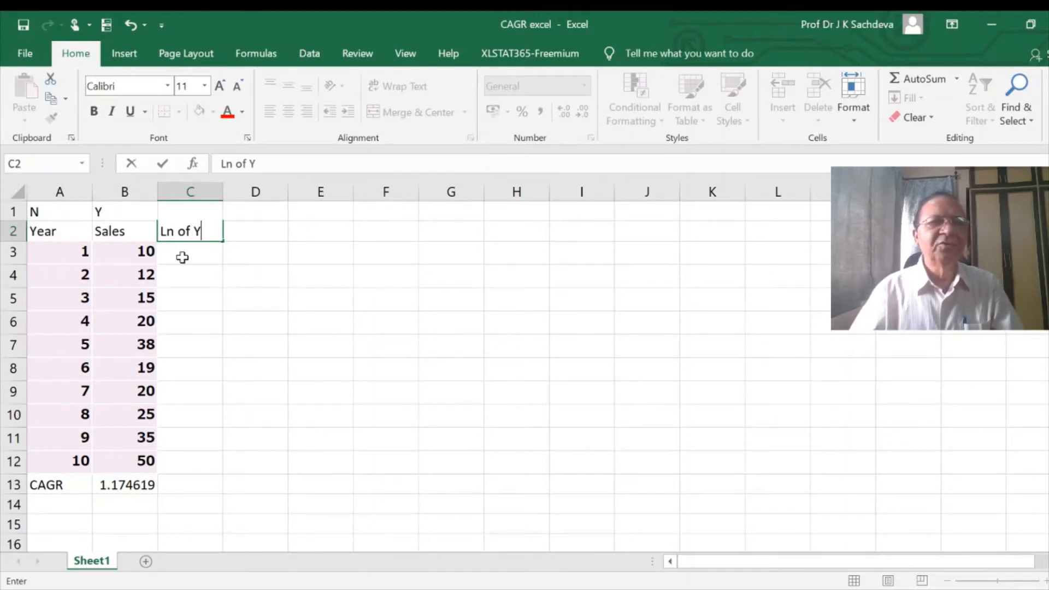
key("Return")
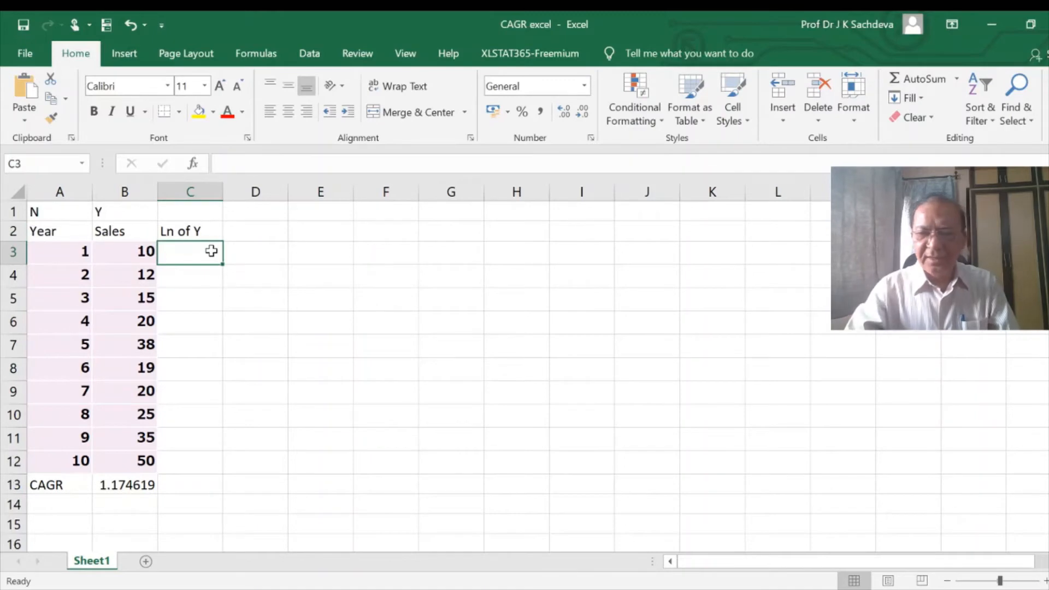
- Calculate the natural logarithm of sales in C3 with =LN(B3) and fill the formula down to C12
type("=ln")
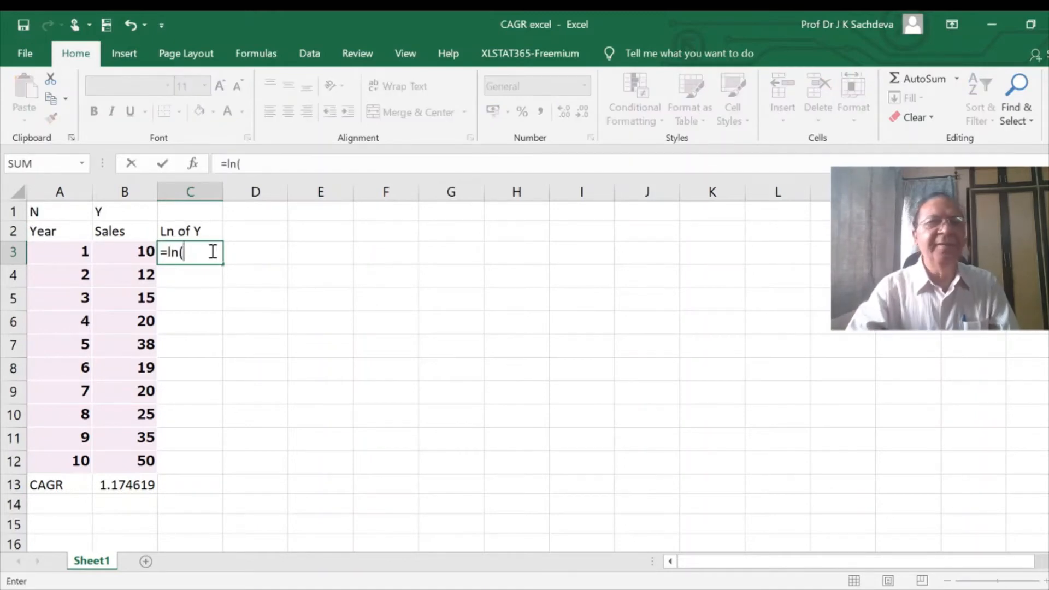
type("(")
left_click(114, 251)
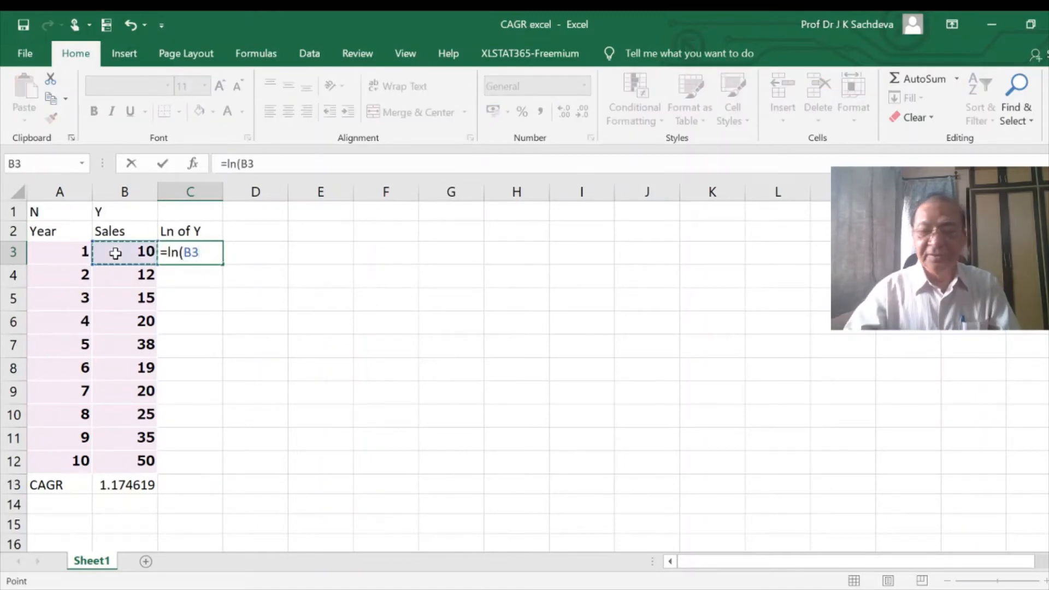
type(")")
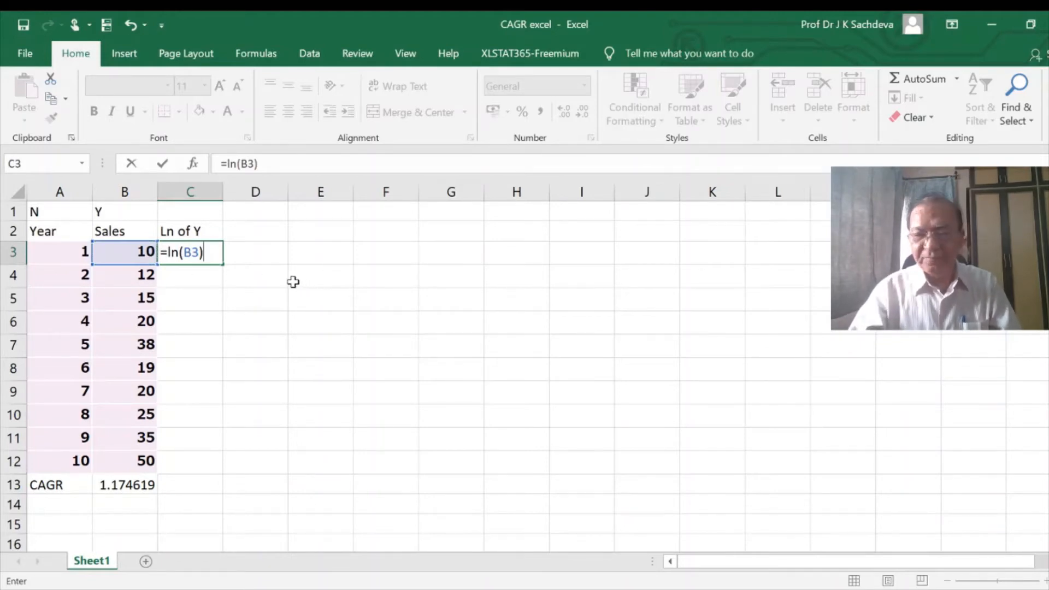
key("Return")
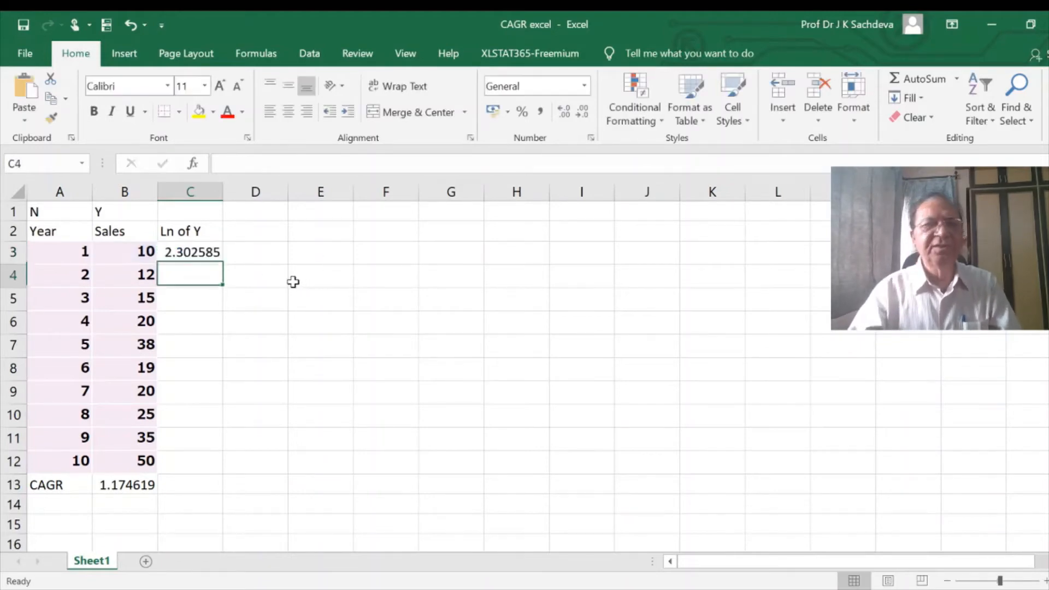
left_click(194, 253)
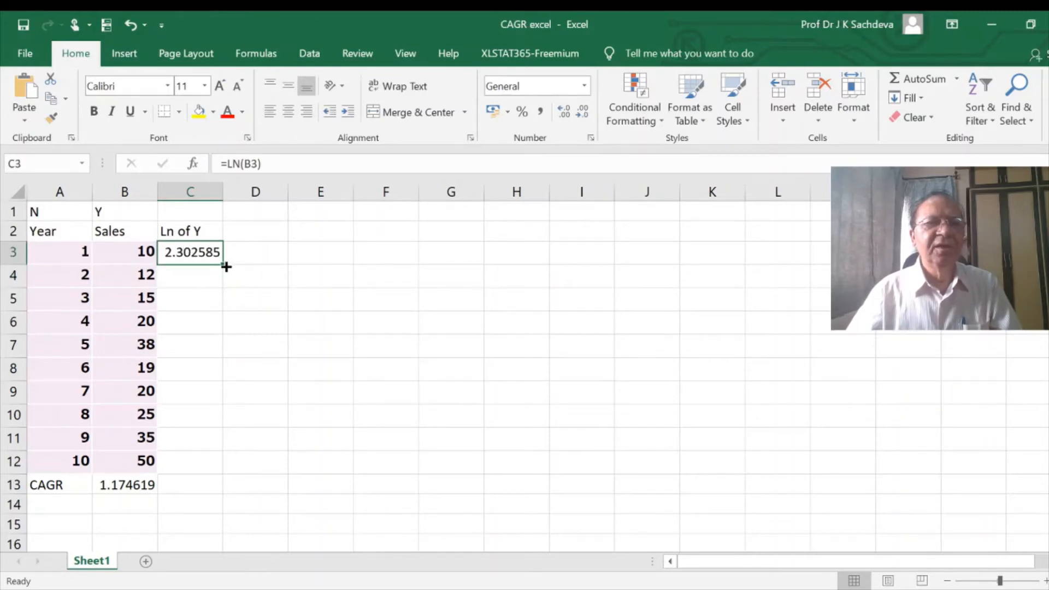
left_click_drag(226, 267, 198, 472)
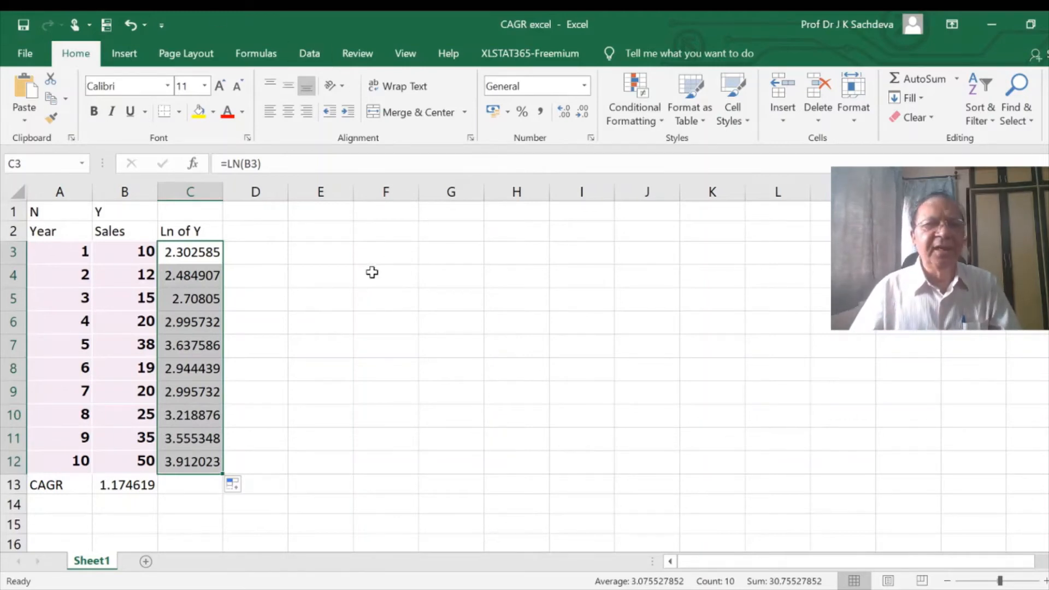
- Set up a Regression from the data analysis tools with C3:C12 as the Y range and A3:A12 as the X range
left_click(308, 55)
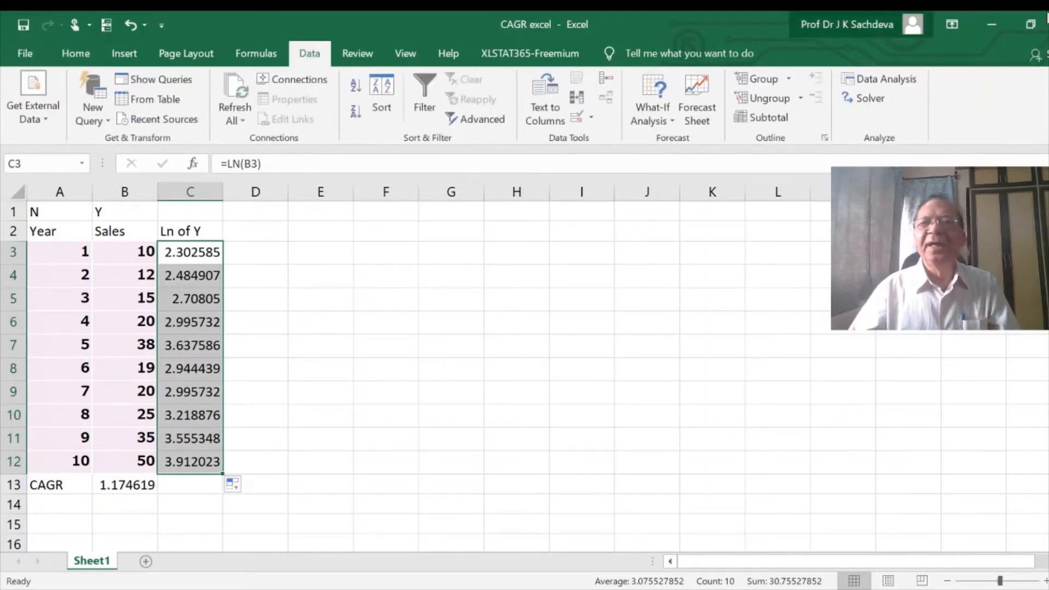
left_click(897, 87)
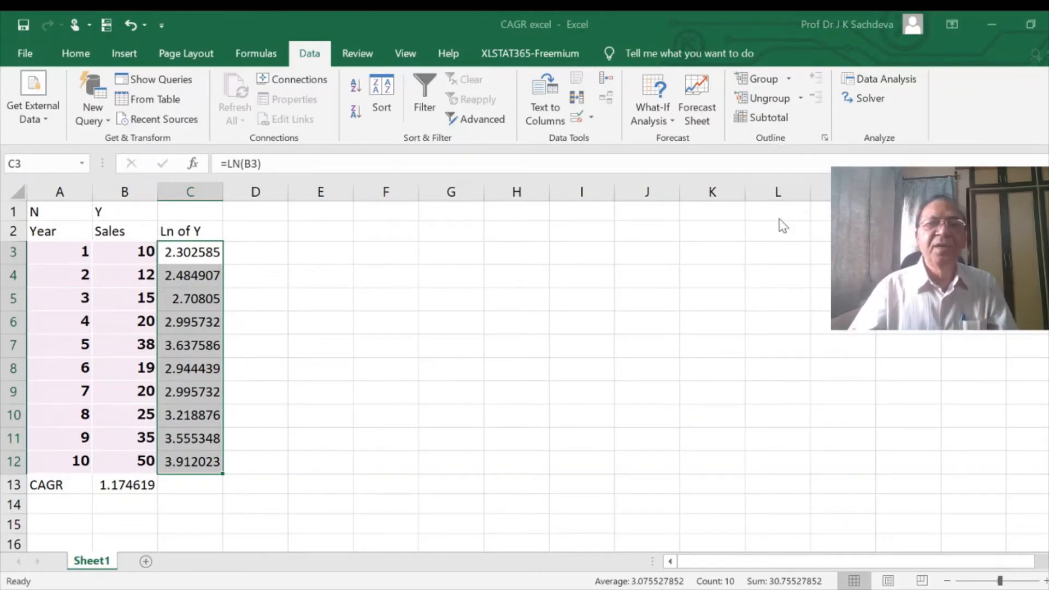
left_click(710, 68)
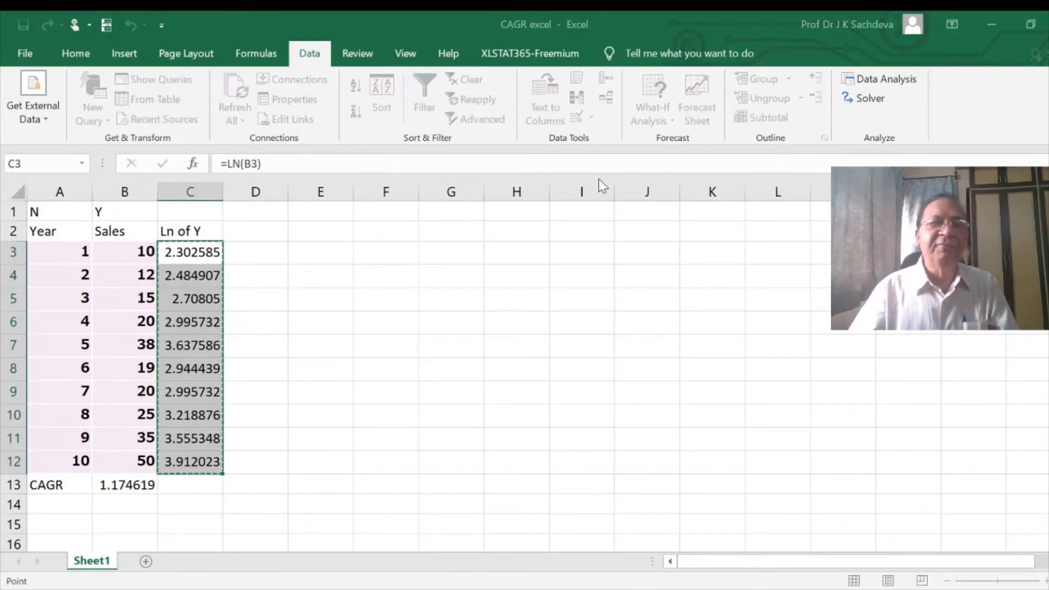
left_click_drag(164, 250, 166, 467)
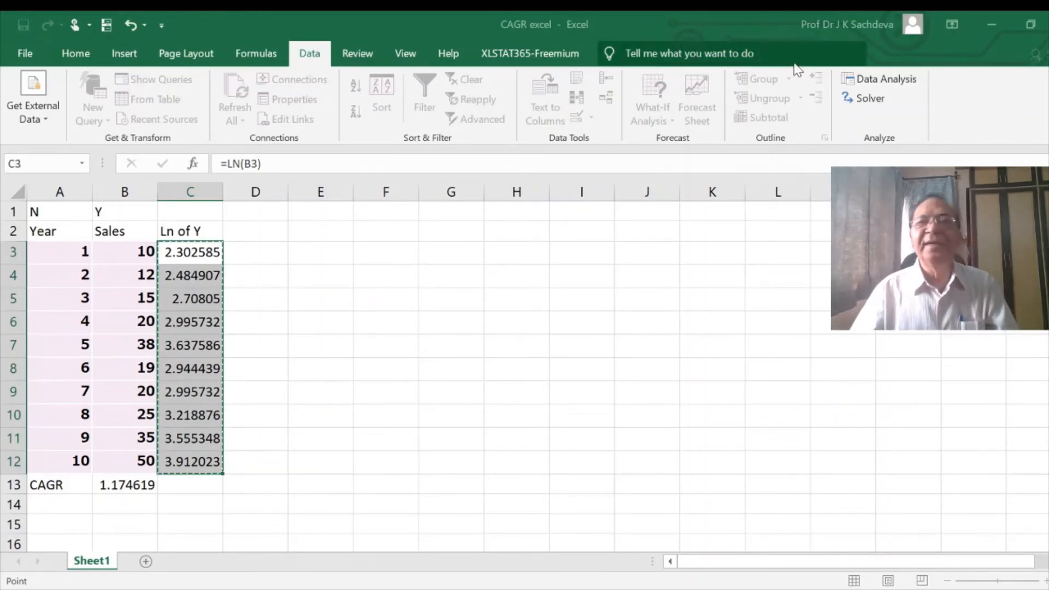
left_click(816, 44)
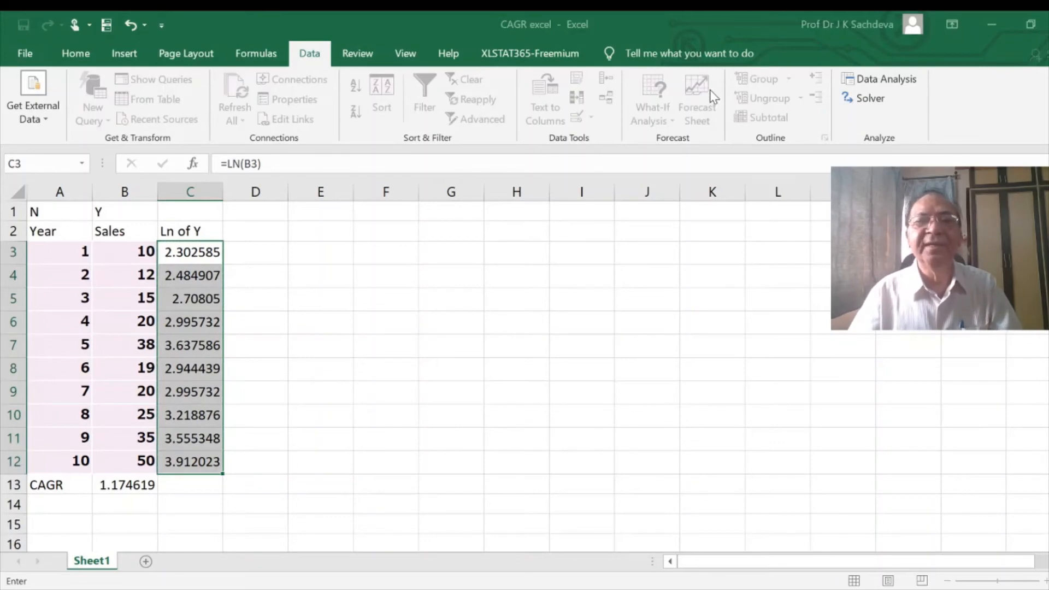
left_click_drag(63, 251, 72, 460)
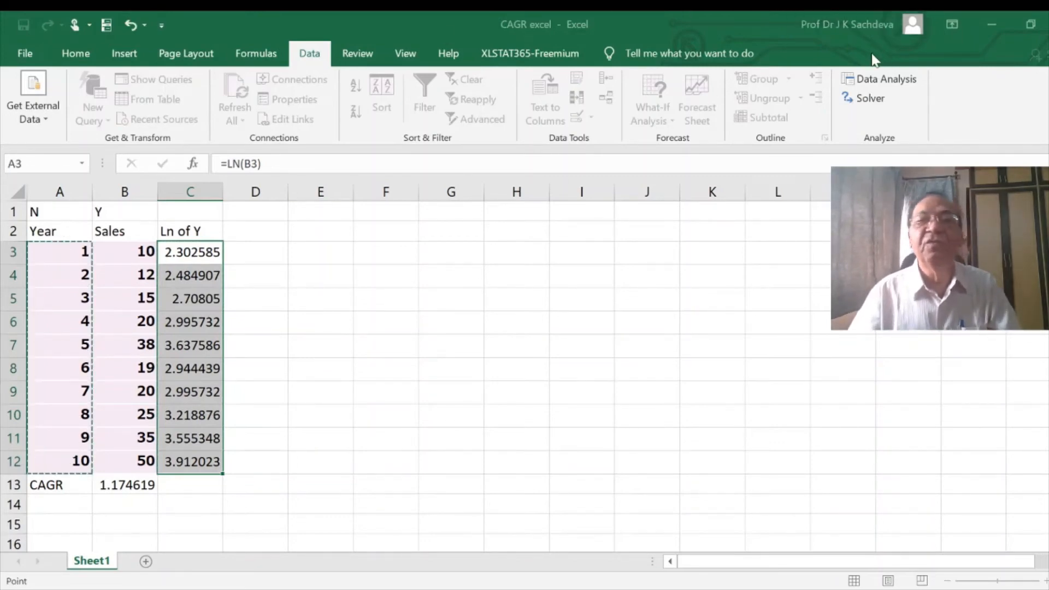
left_click(812, 49)
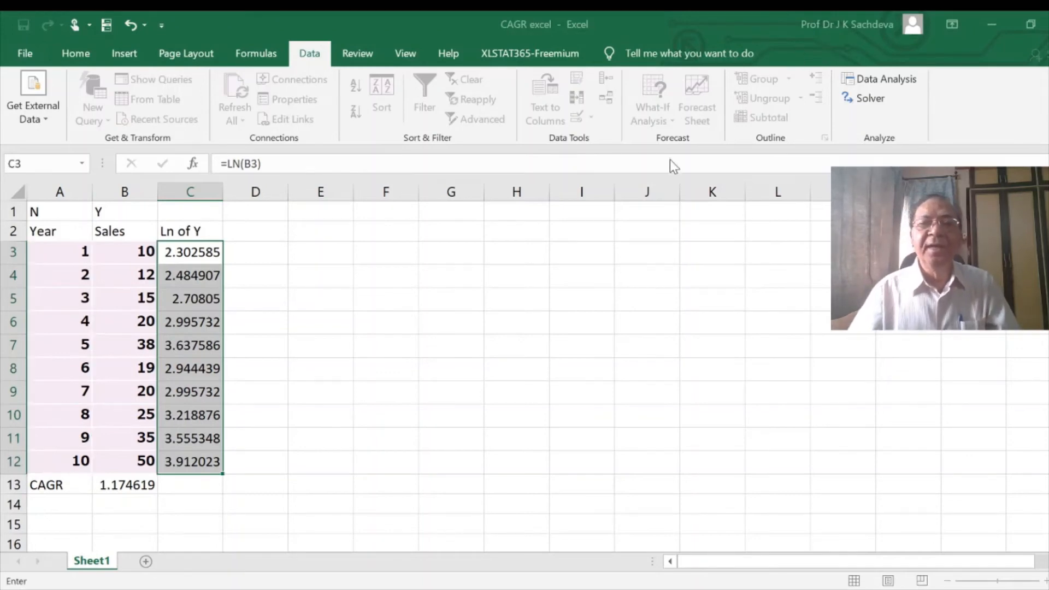
- Set the regression's output range to cell F1 on the current sheet and run the analysis
scroll(707, 186, "down", 4)
scroll(468, 276, "up", 4)
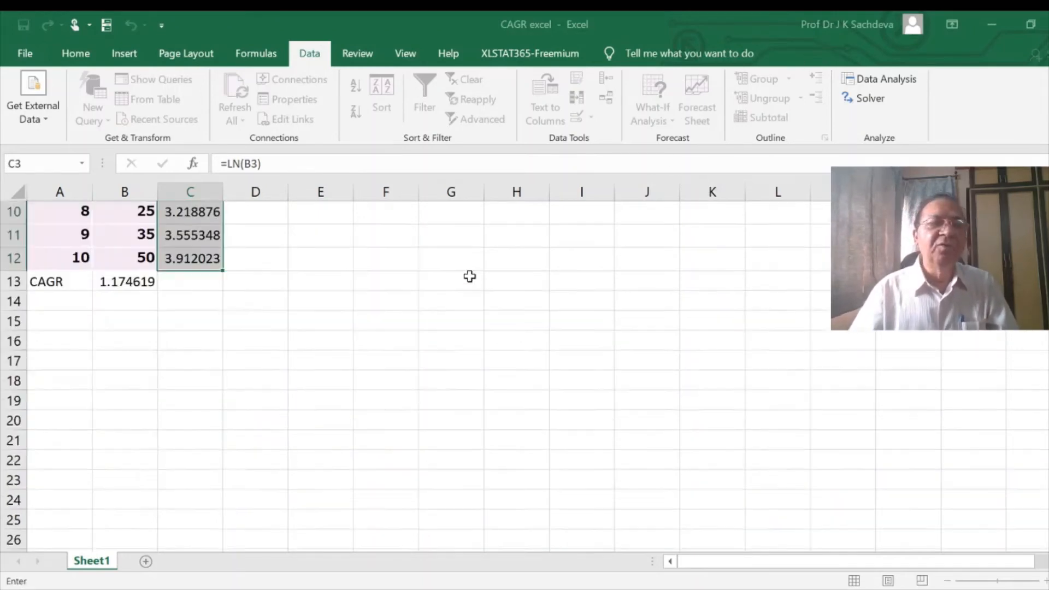
left_click(388, 213)
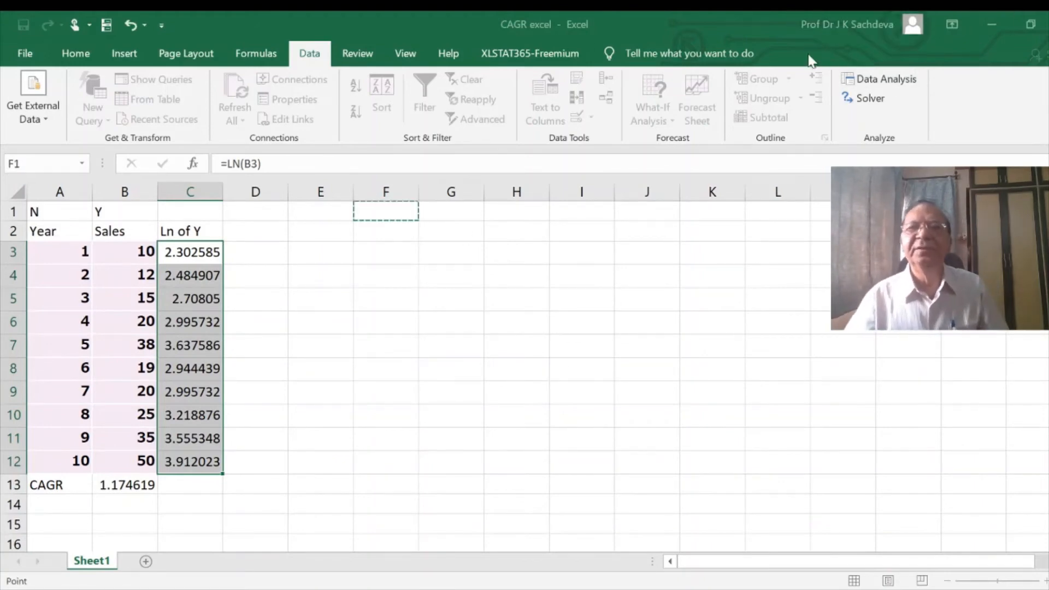
key("Return")
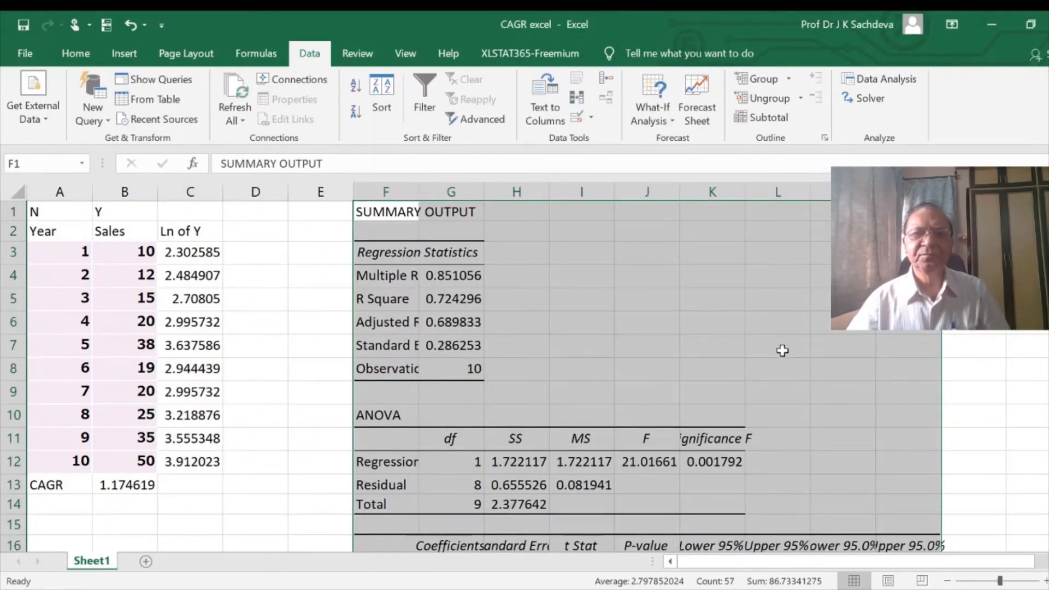
- Calculate the growth rate in G21 from the X variable's coefficient with the formula =EXP(G18)-1
scroll(783, 361, "down", 3)
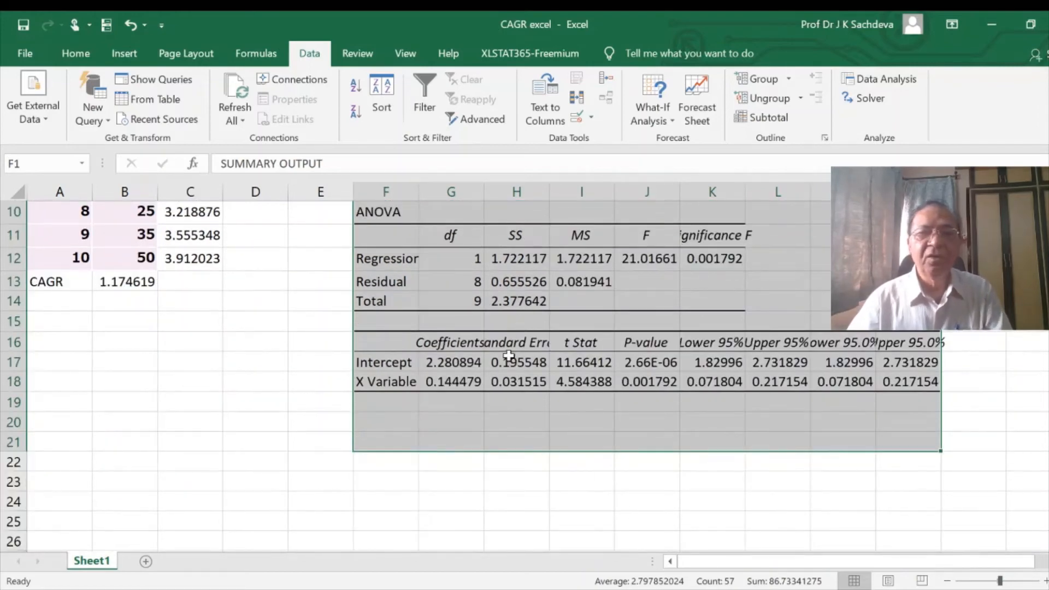
left_click(450, 384)
scroll(239, 341, "up", 3)
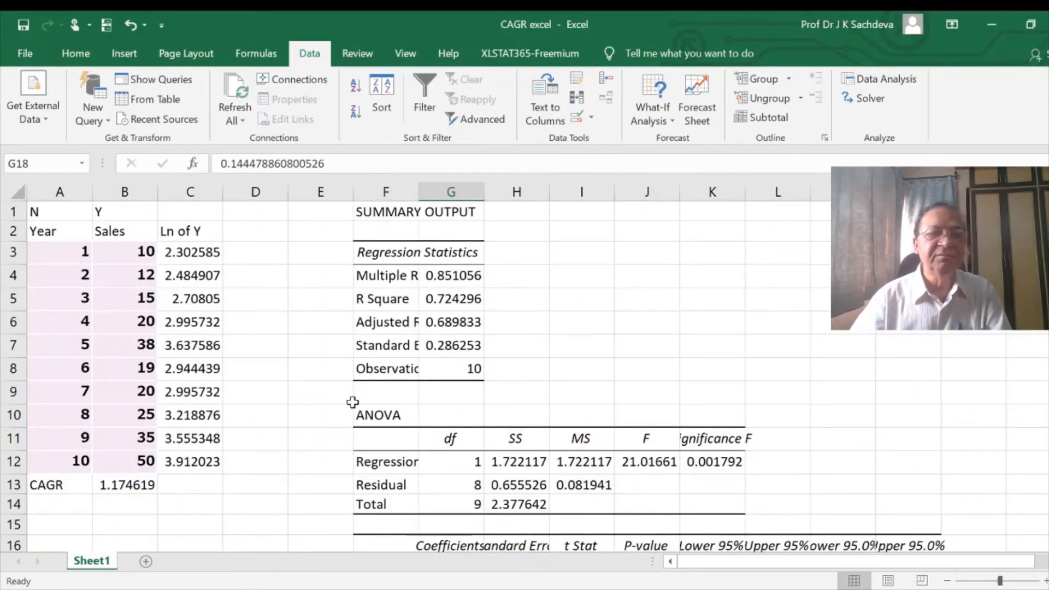
scroll(489, 429, "down", 5)
scroll(466, 340, "up", 2)
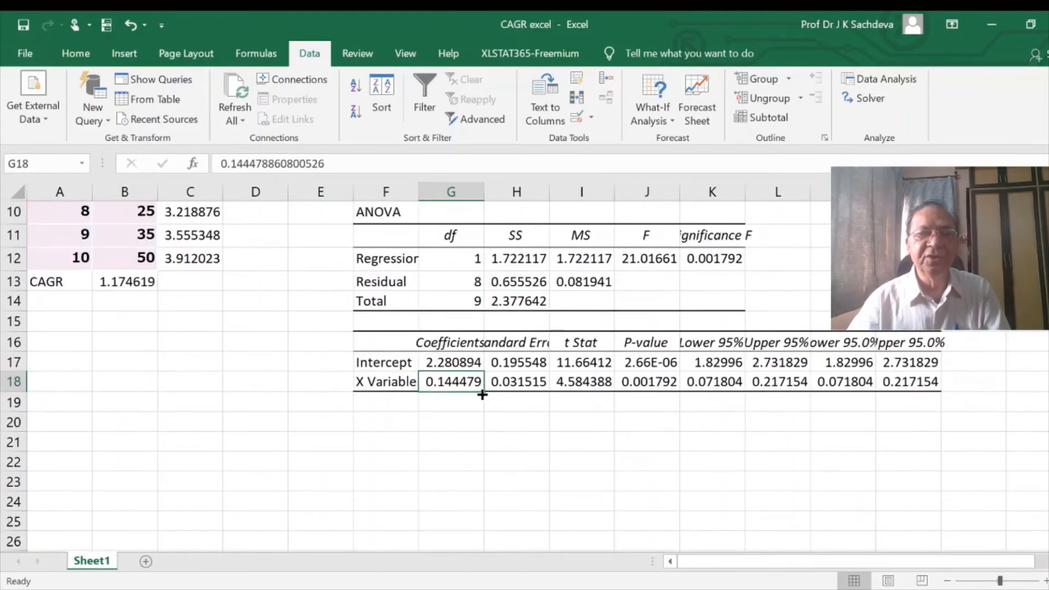
left_click(436, 441)
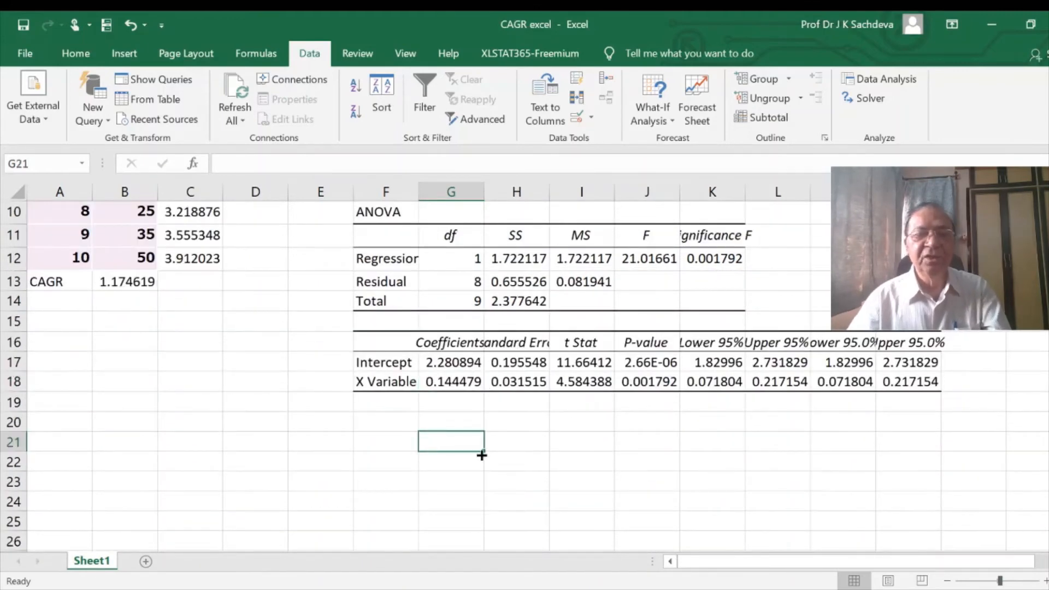
type("=")
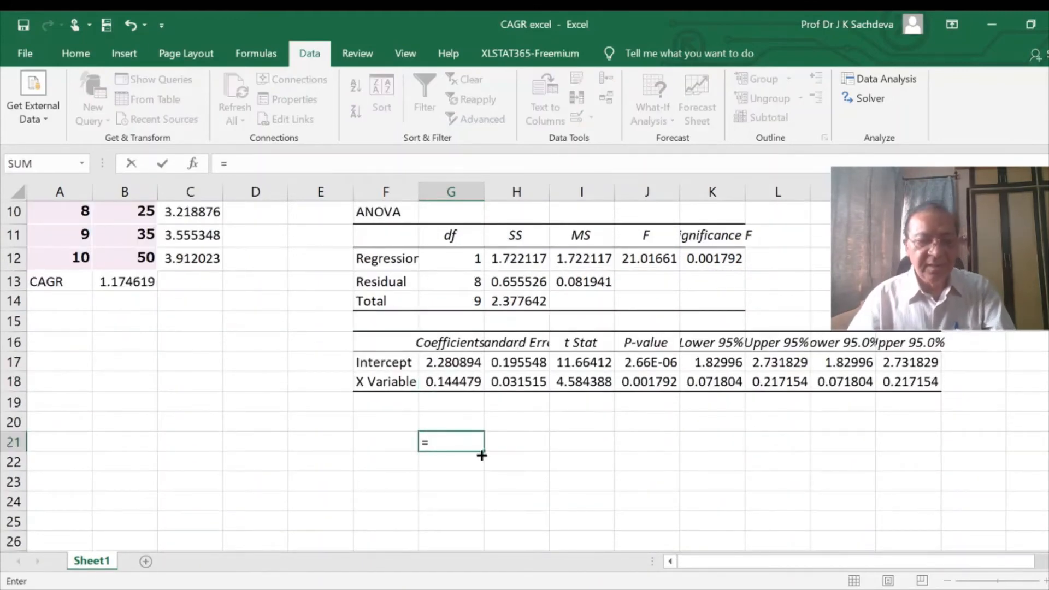
type("exp")
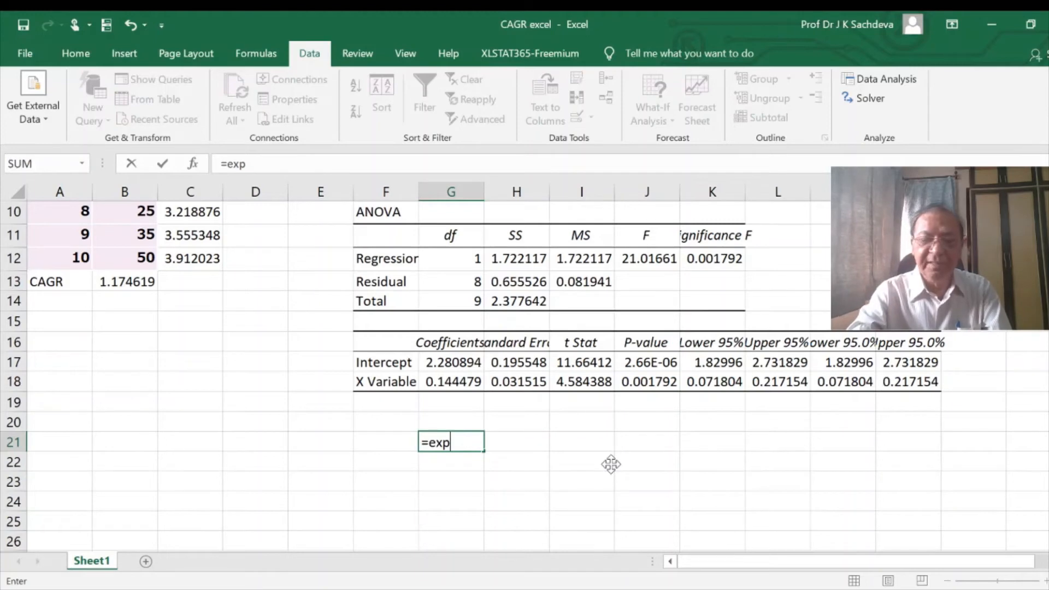
type("(")
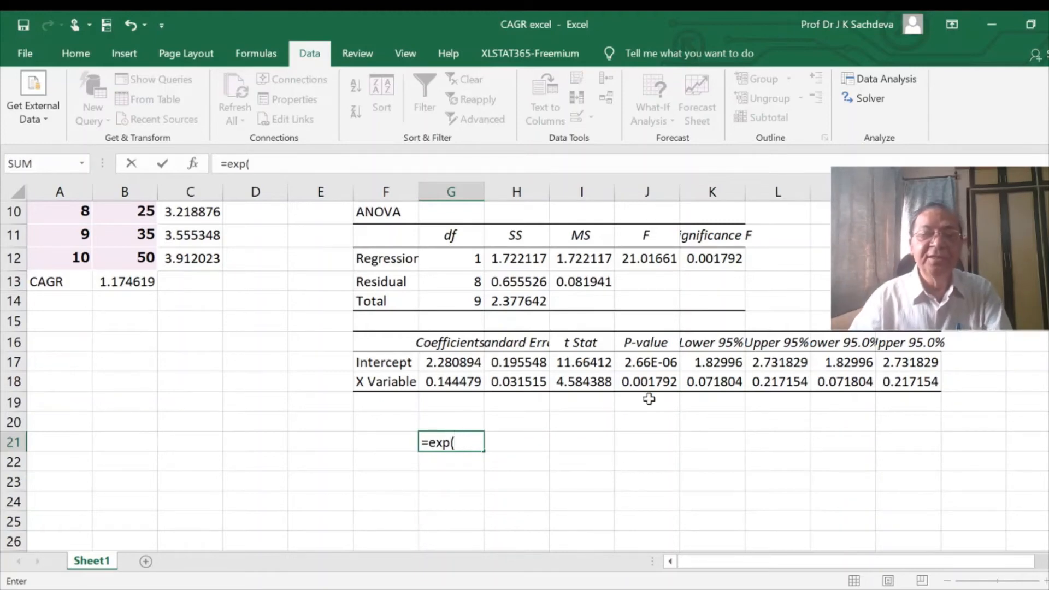
left_click(452, 384)
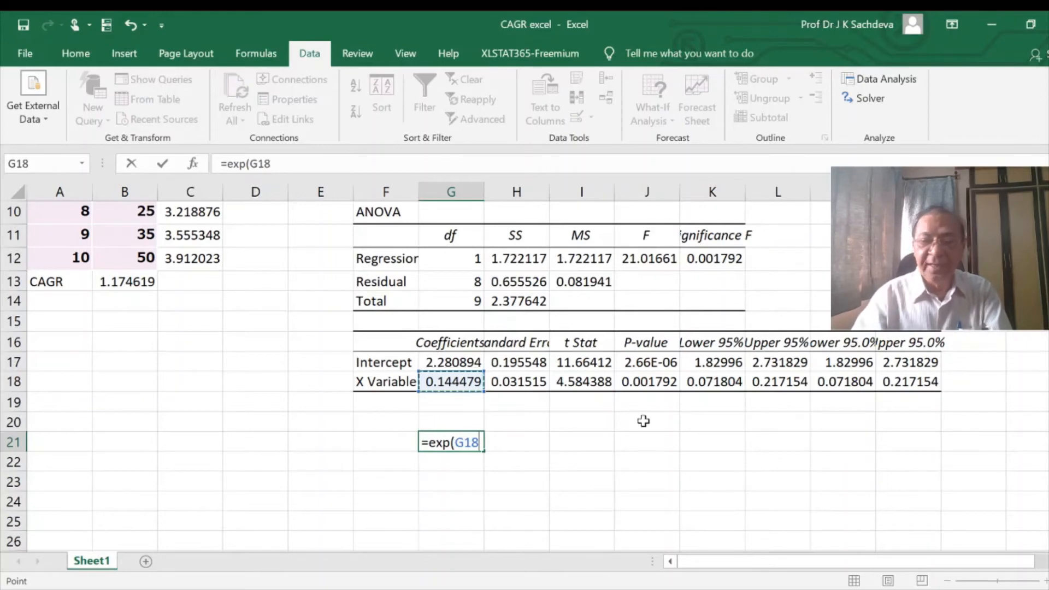
type(")-1")
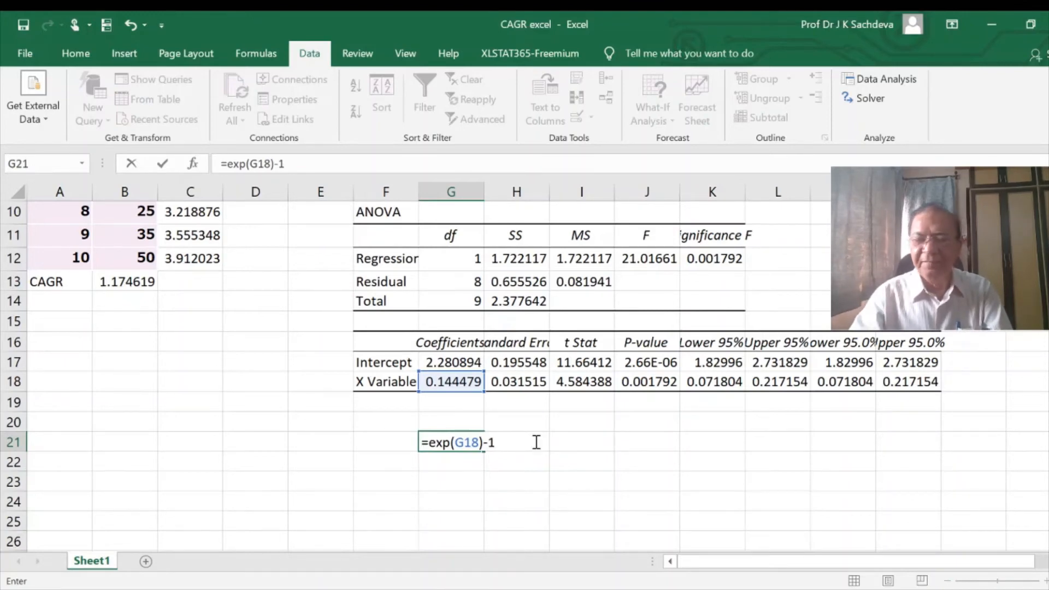
key("Return")
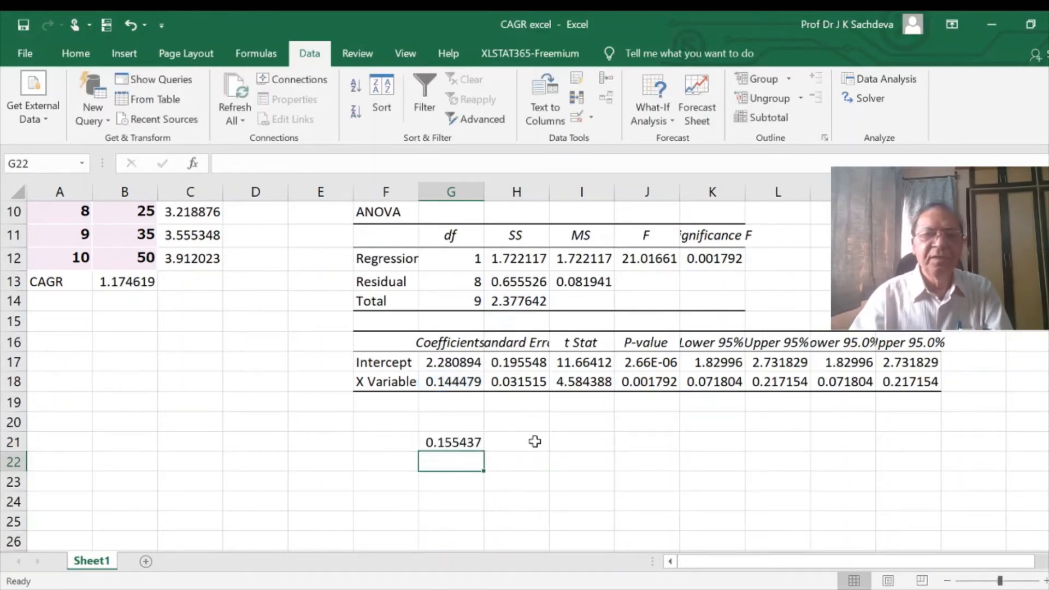
- Enclose the growth rate formula in G21 in parentheses so it reads =(EXP(G18)-1)
left_click(443, 442)
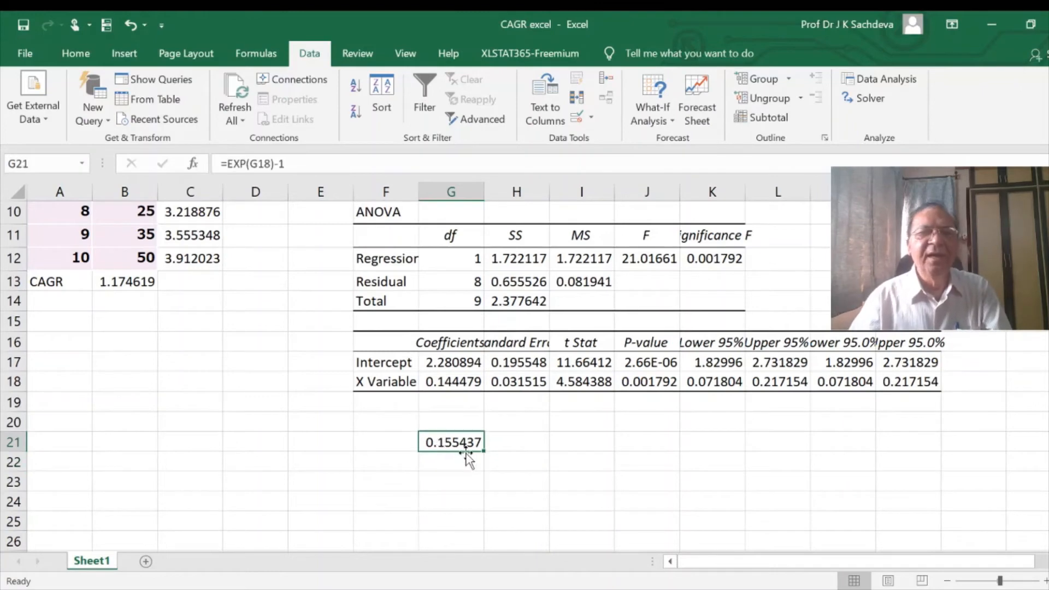
left_click(226, 163)
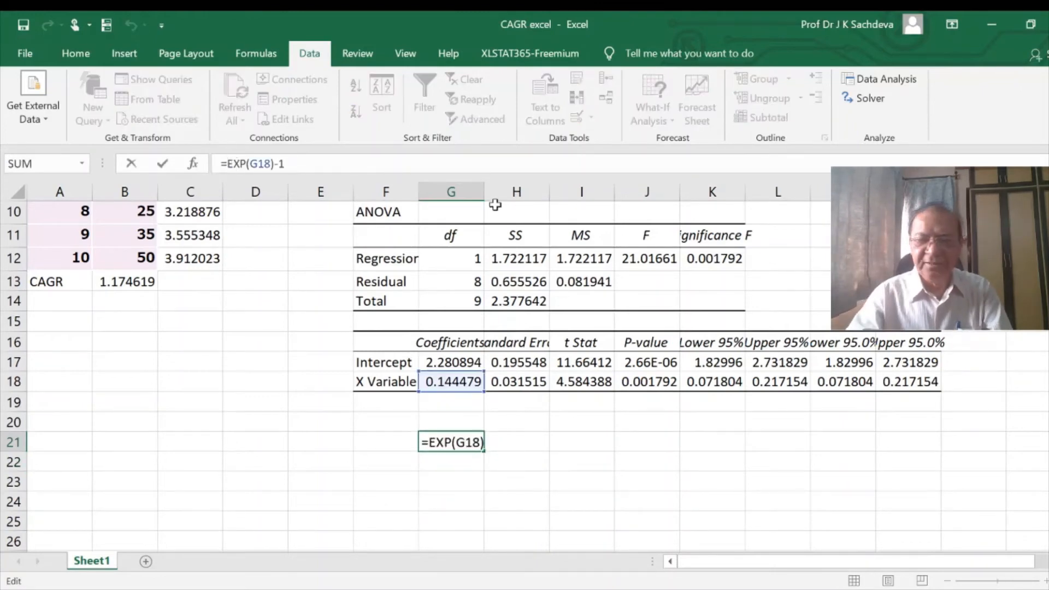
type("(")
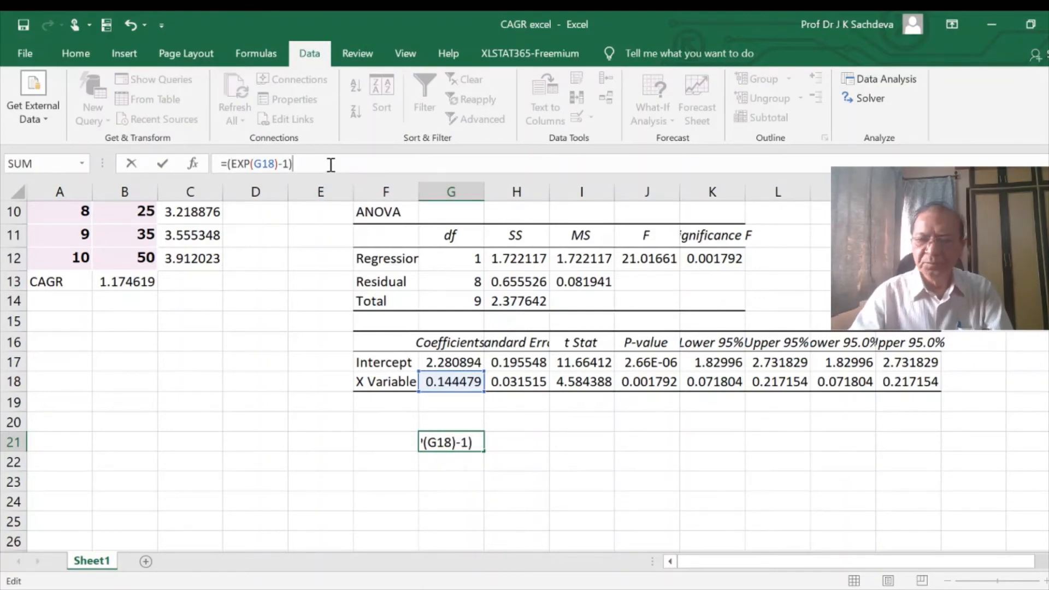
key("Return")
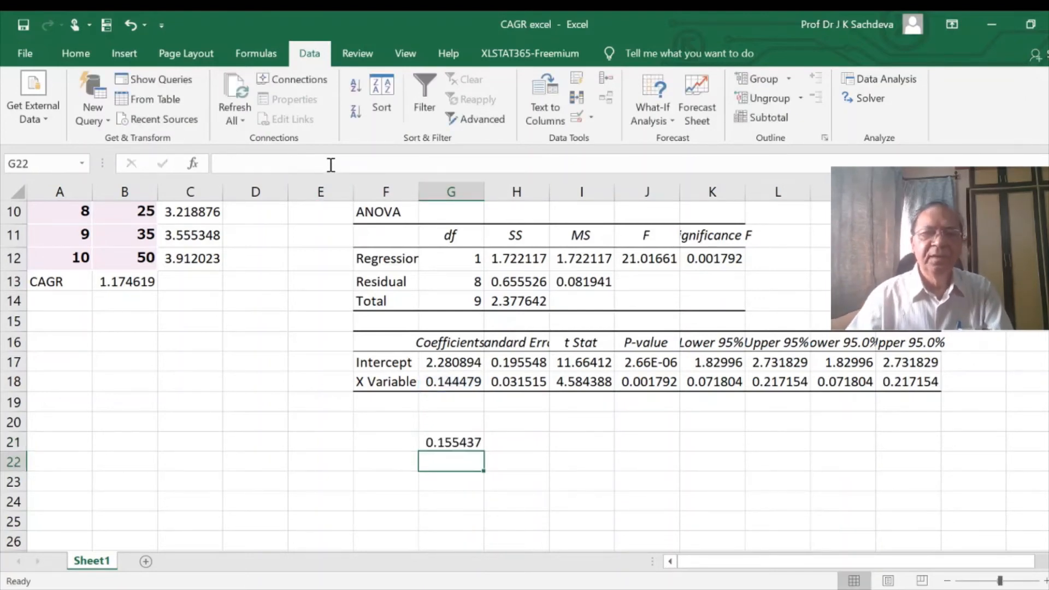
- Convert the growth rate in G21 to a percentage by changing its formula to =((EXP(G18)-1))*100
left_click(437, 442)
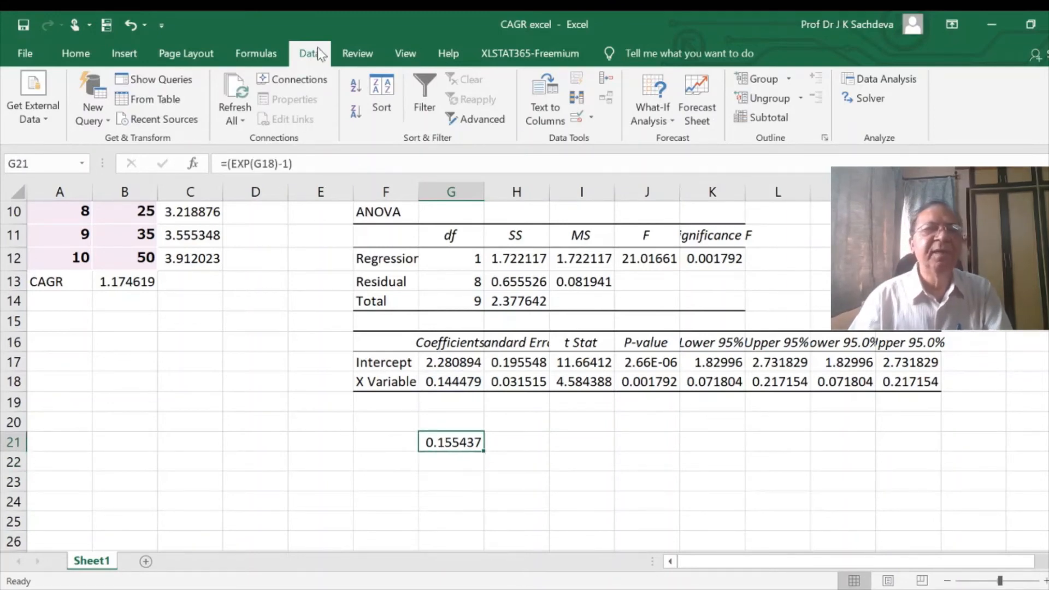
left_click(228, 163)
type("((")
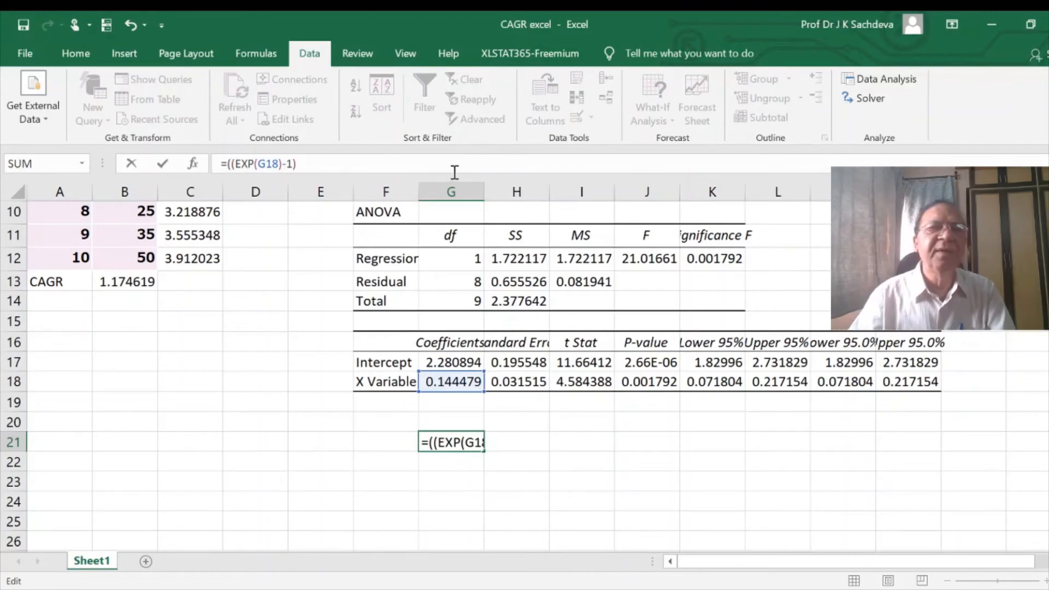
left_click(309, 164)
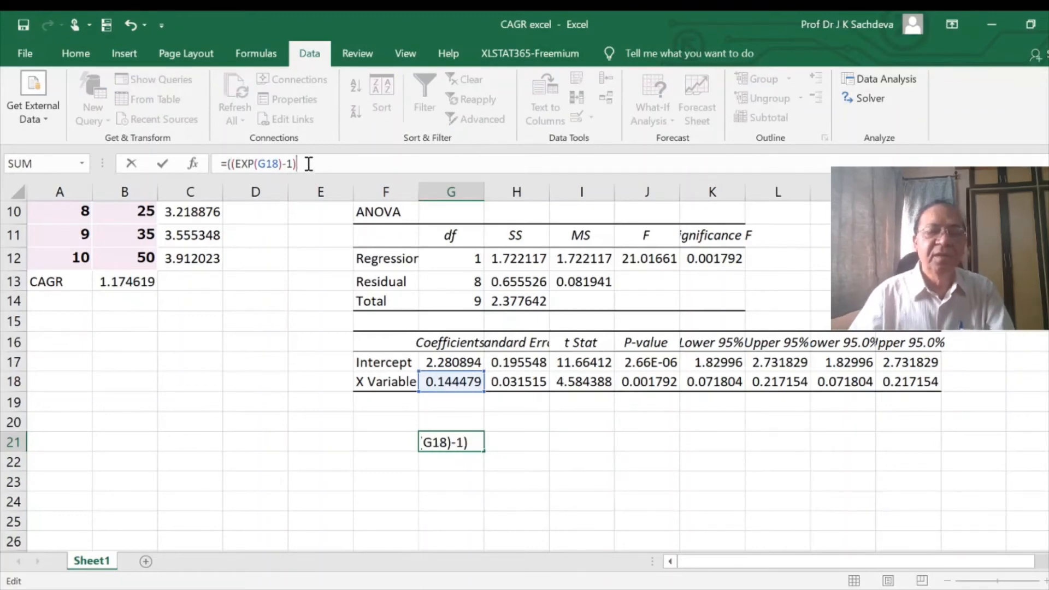
type(")*100")
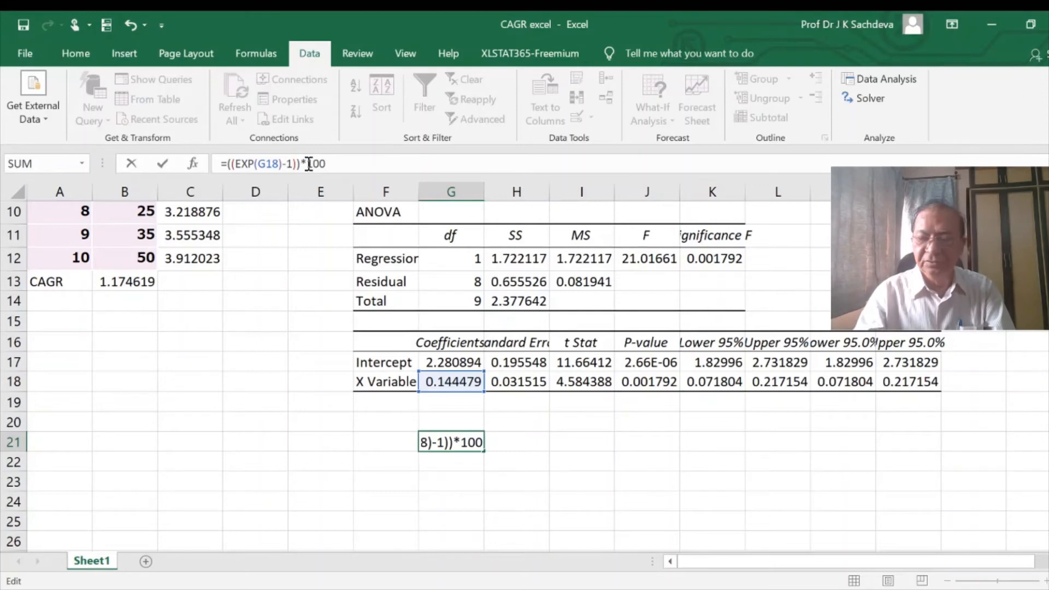
key("Return")
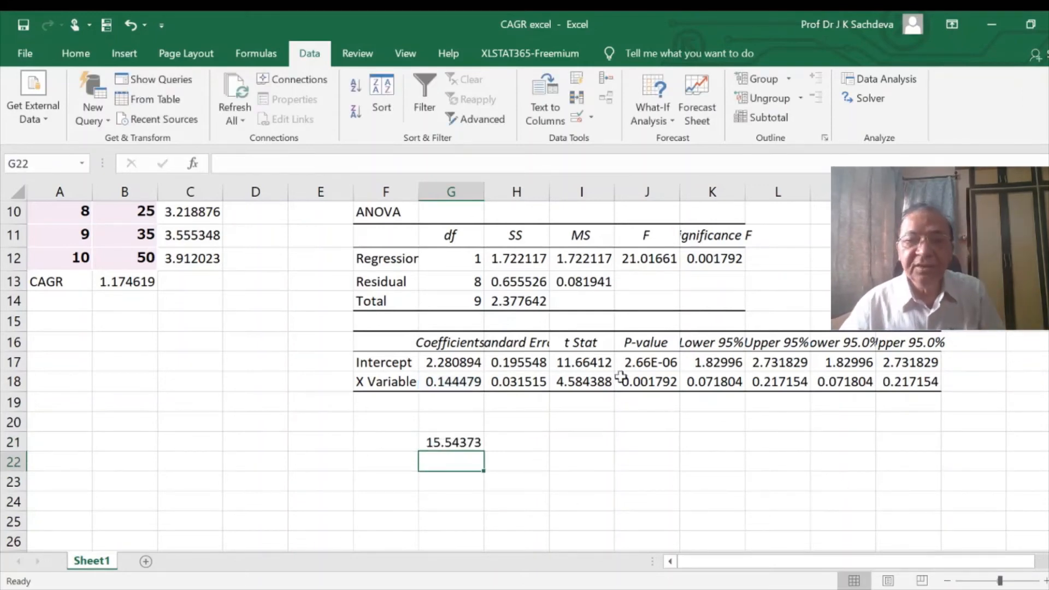
- Check the X variable's P-value and note in G23 "As p value is less than 0.05, so growth rate is statistically significant at 5% level"
left_click(669, 383)
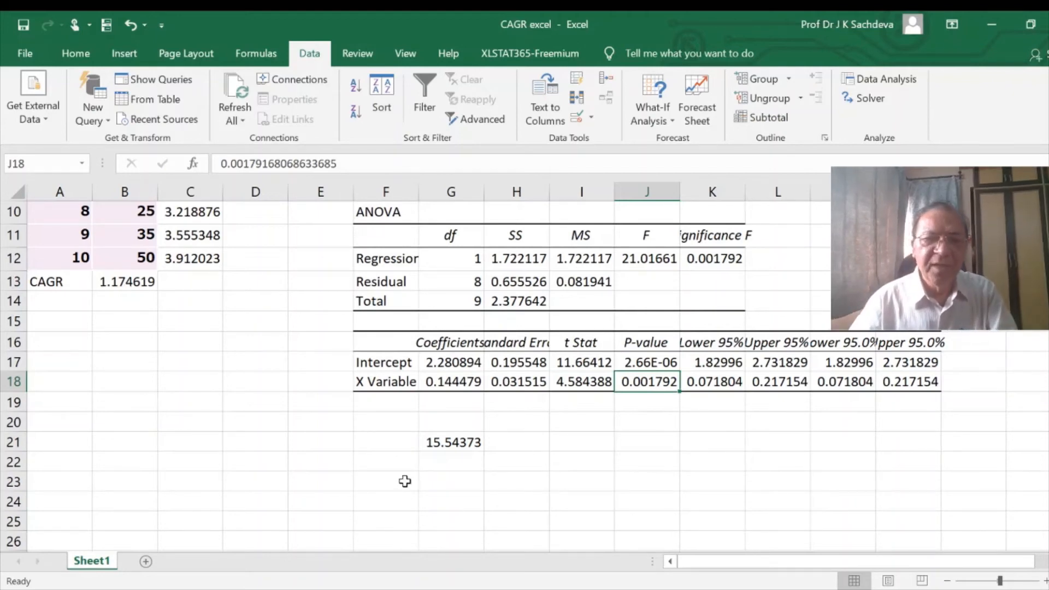
left_click(432, 481)
type("As")
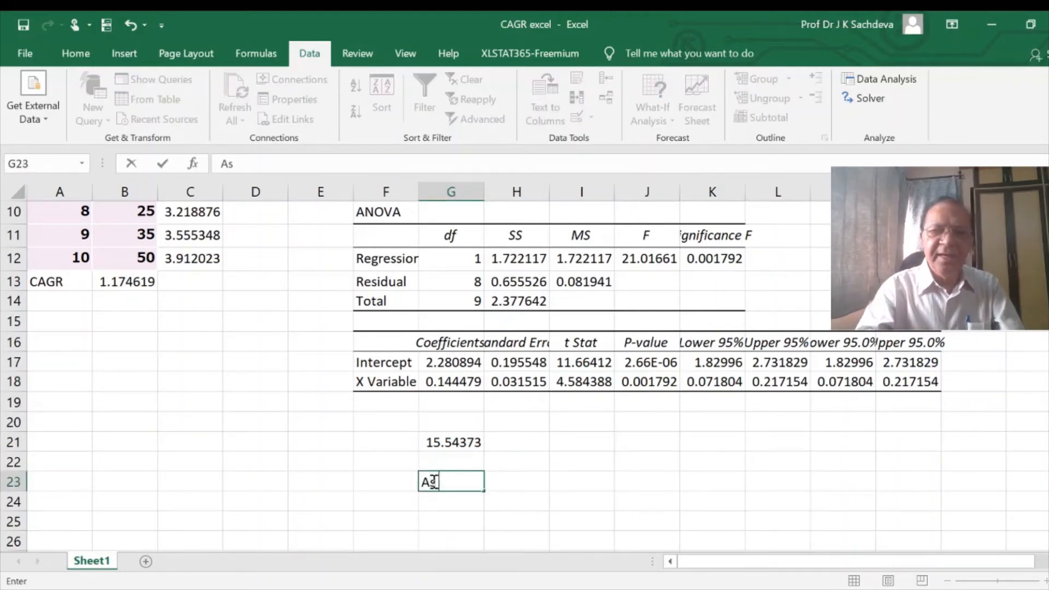
type(" p value")
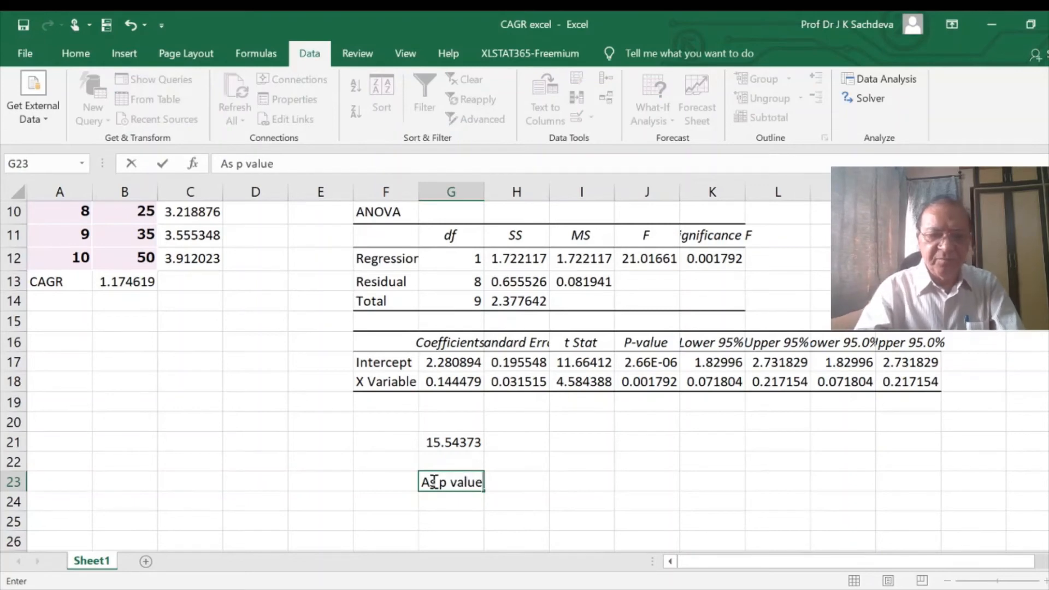
type(" is less")
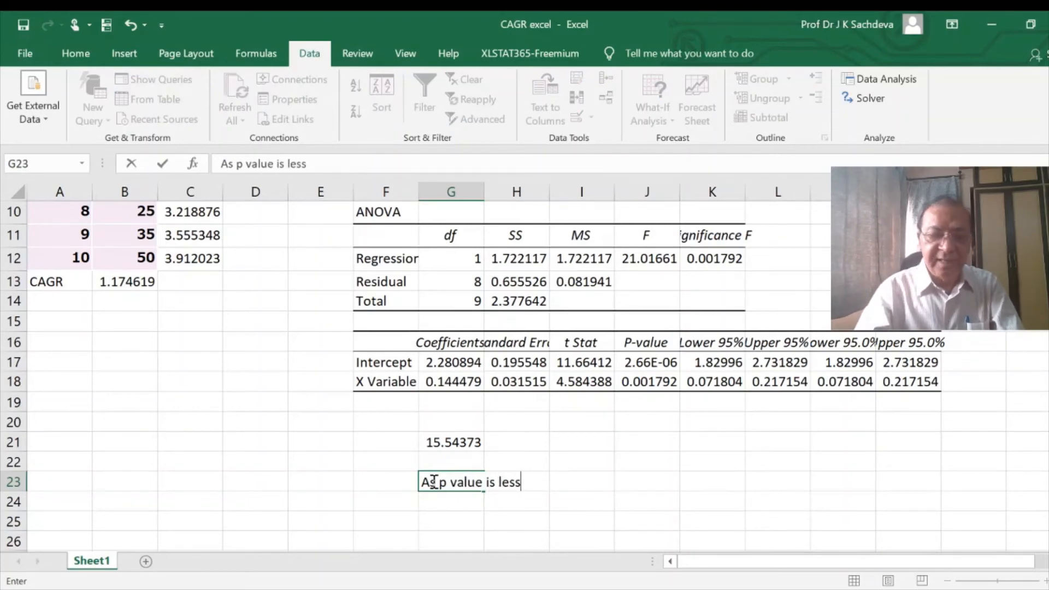
type(" than 0")
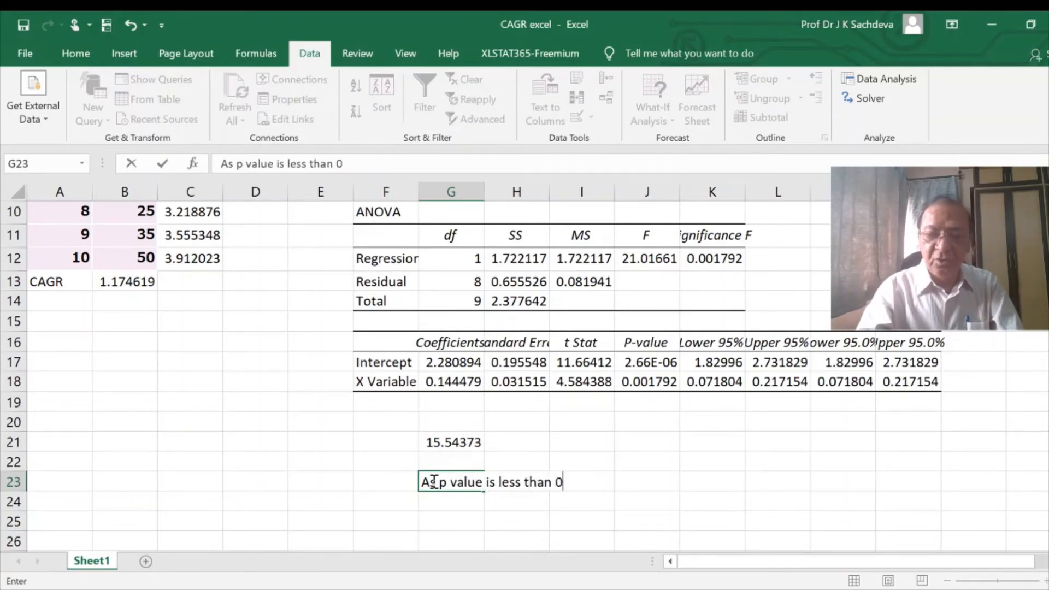
type(".05")
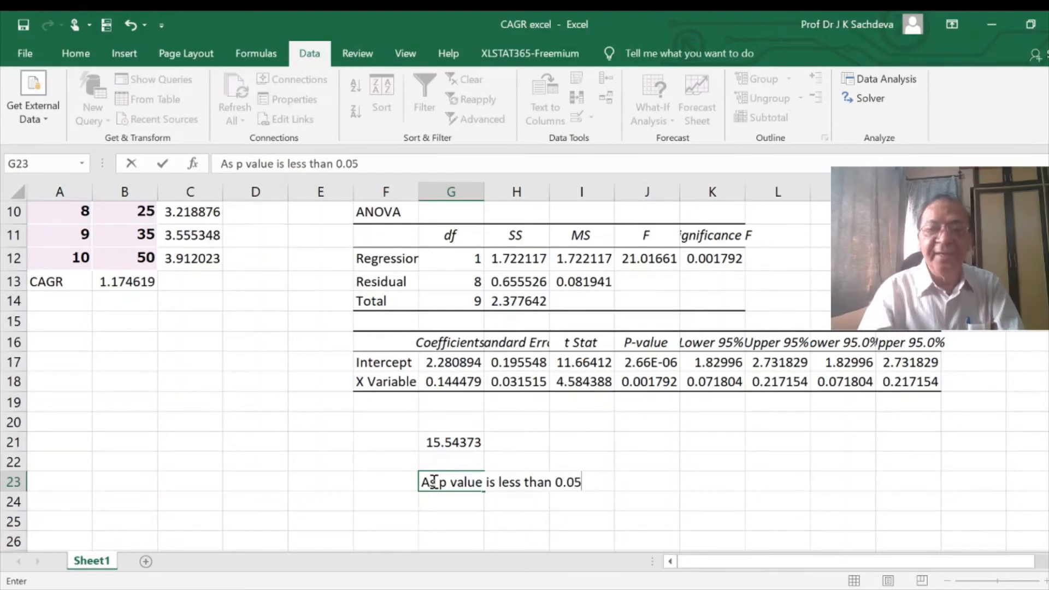
type(", so")
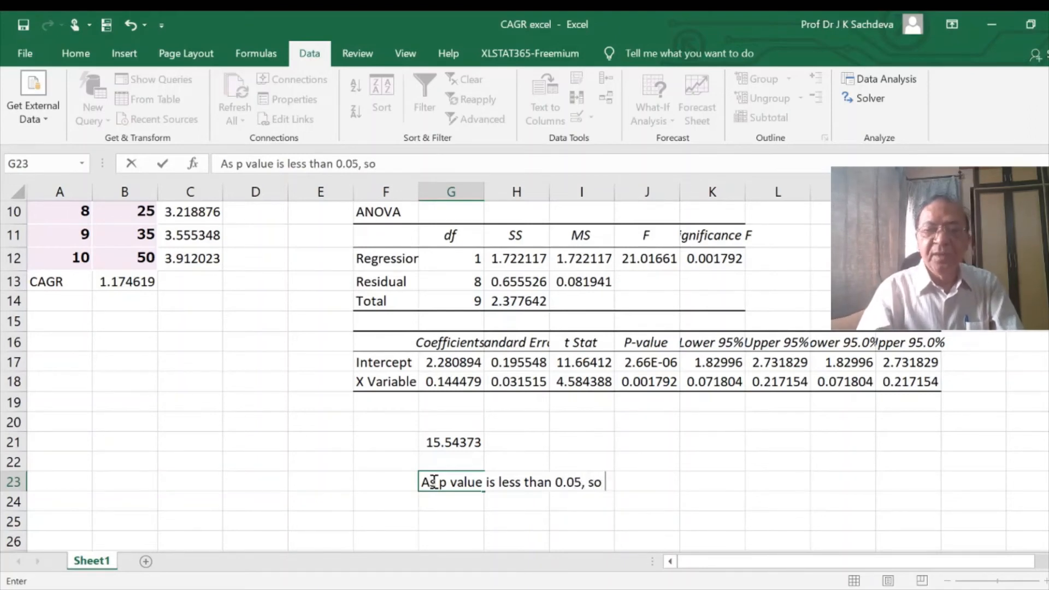
type(" growth")
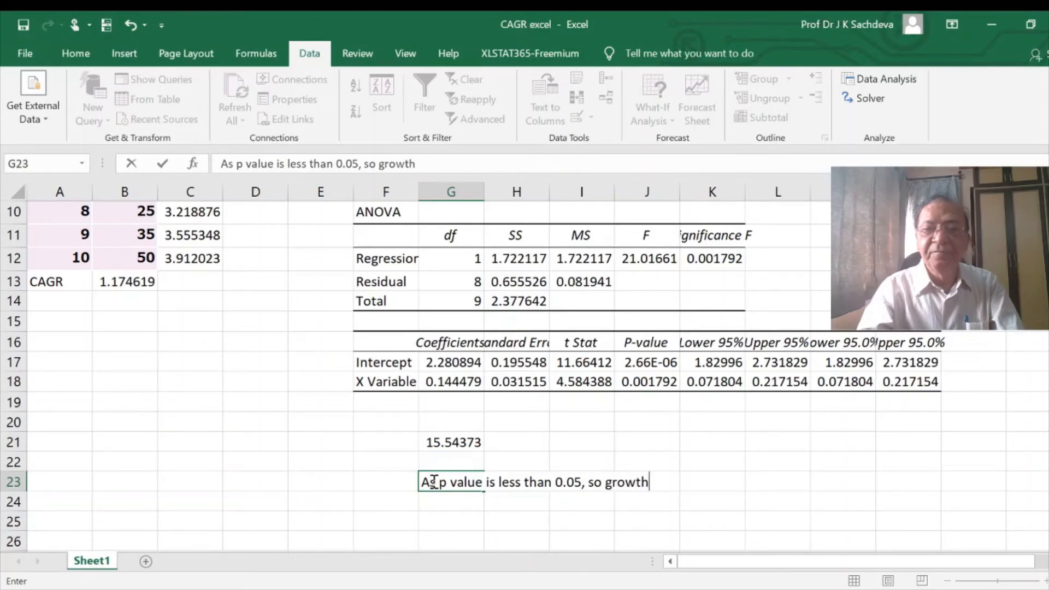
type(" rate is sta")
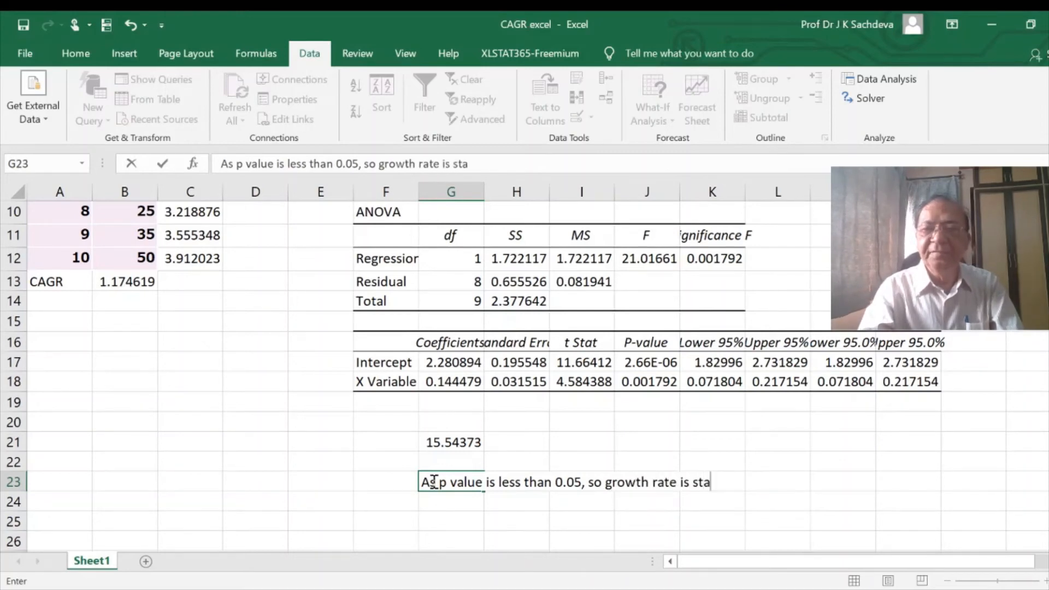
type("tistc")
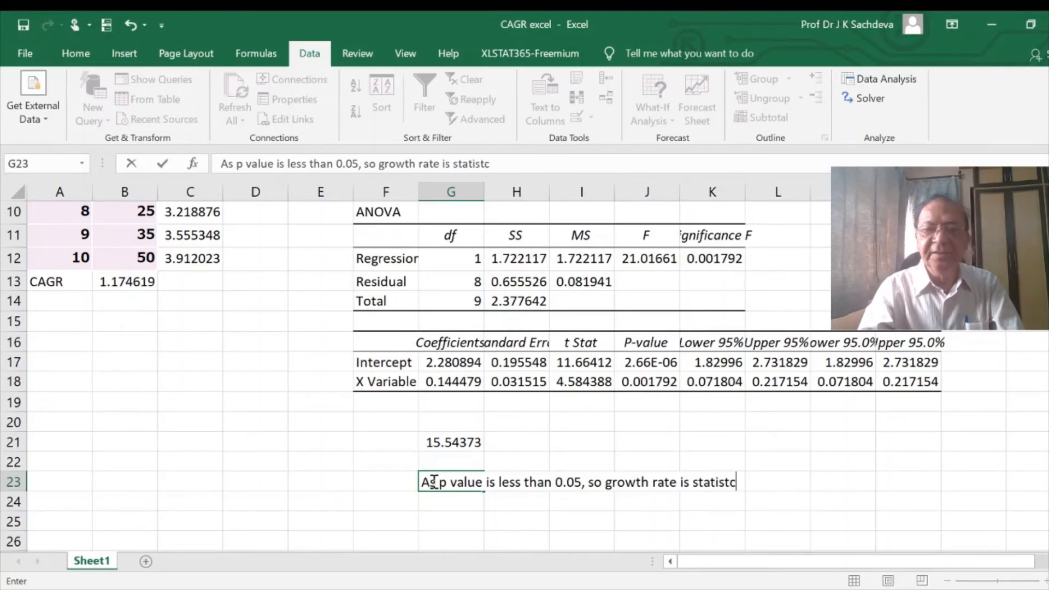
key("BackSpace")
type("i")
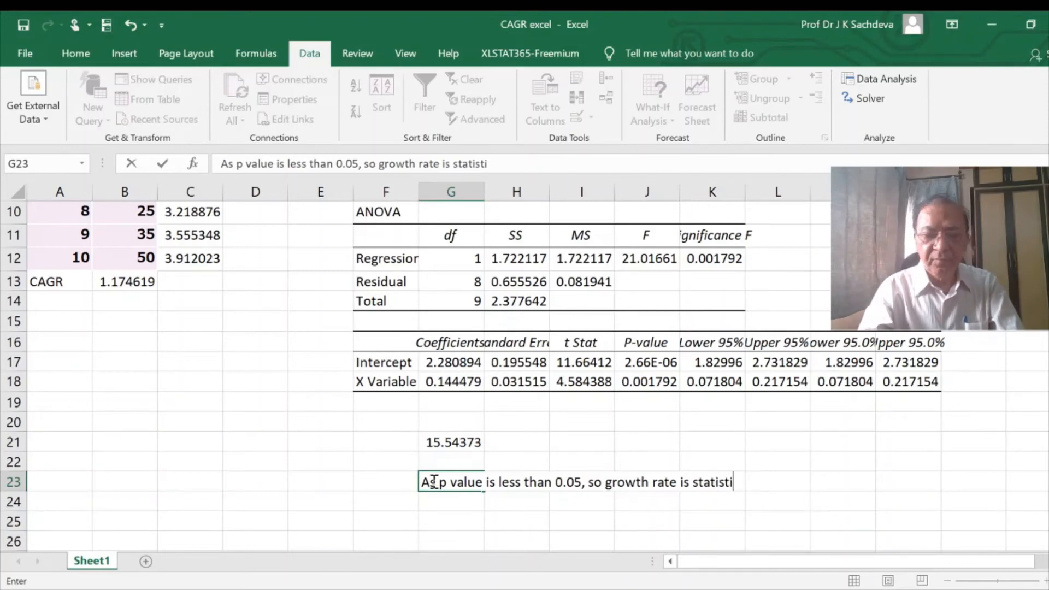
type("calyy")
key("BackSpace")
key("BackSpace")
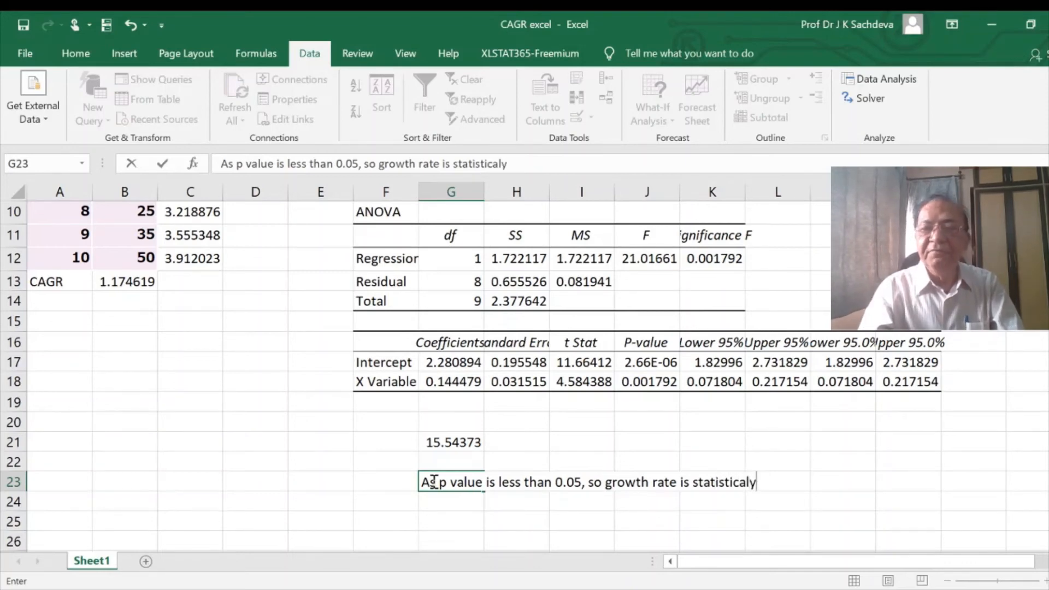
type("si")
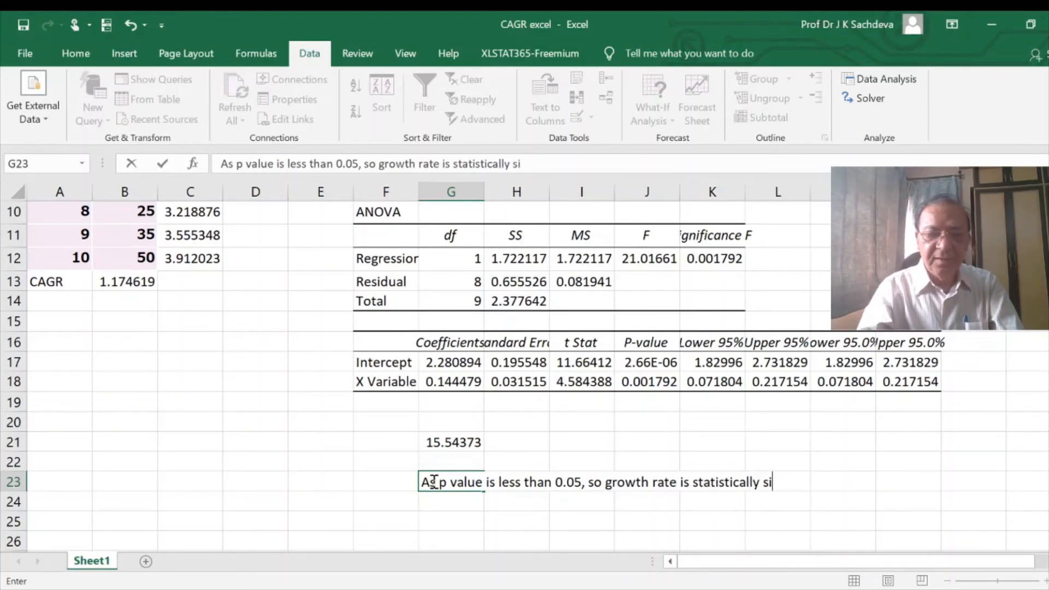
type("gnificant")
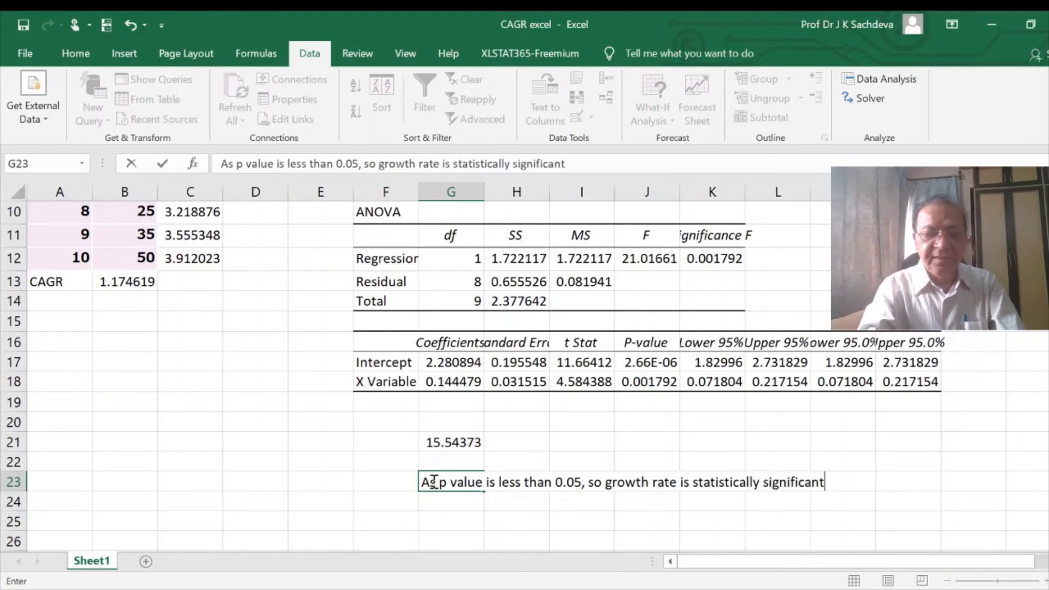
type(" at 15")
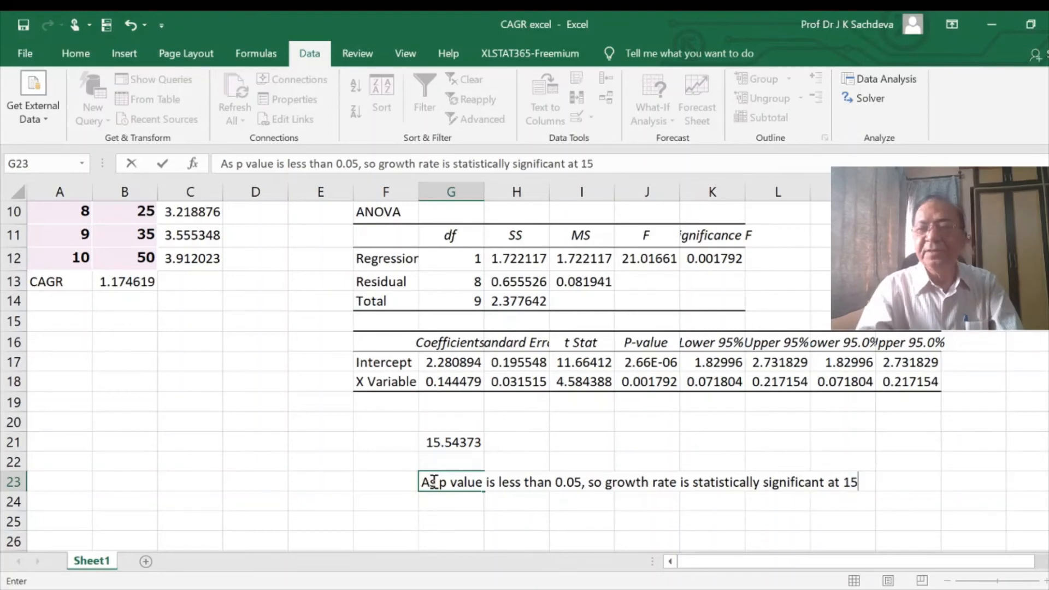
key("BackSpace")
key("BackSpace")
type("5%")
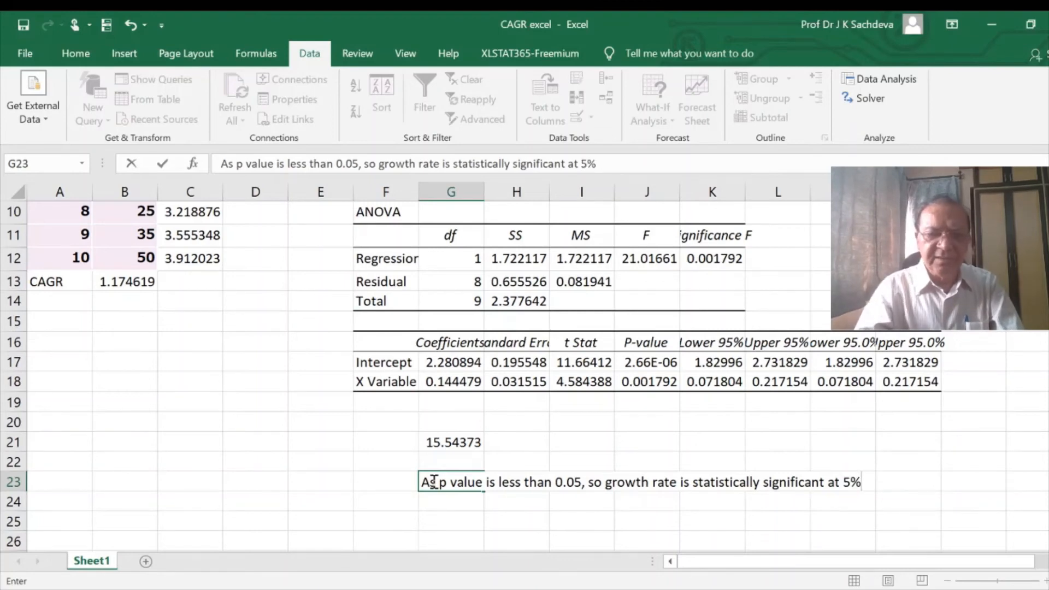
type(" level")
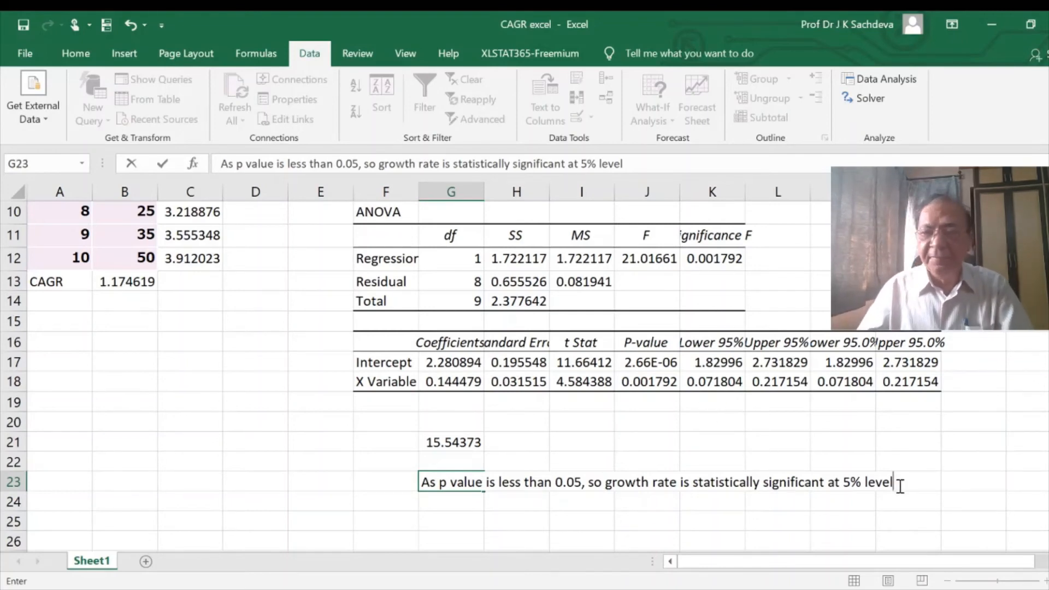
key("Return")
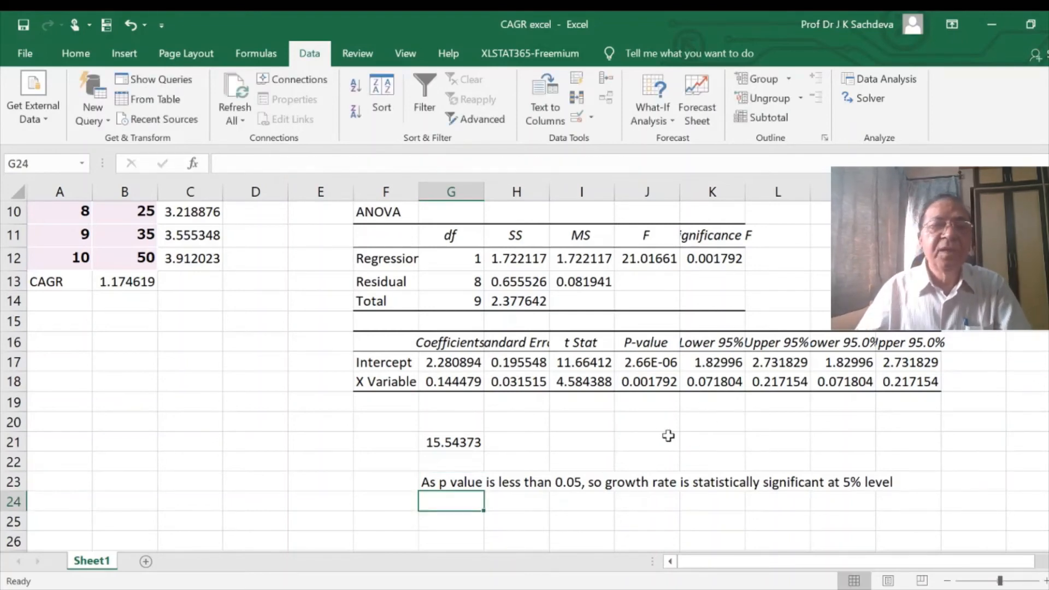
- Check the R Square value and note in F25 "As R square is 0.72, it means 72% of variance of Y are explained by time"
scroll(661, 435, "up", 3)
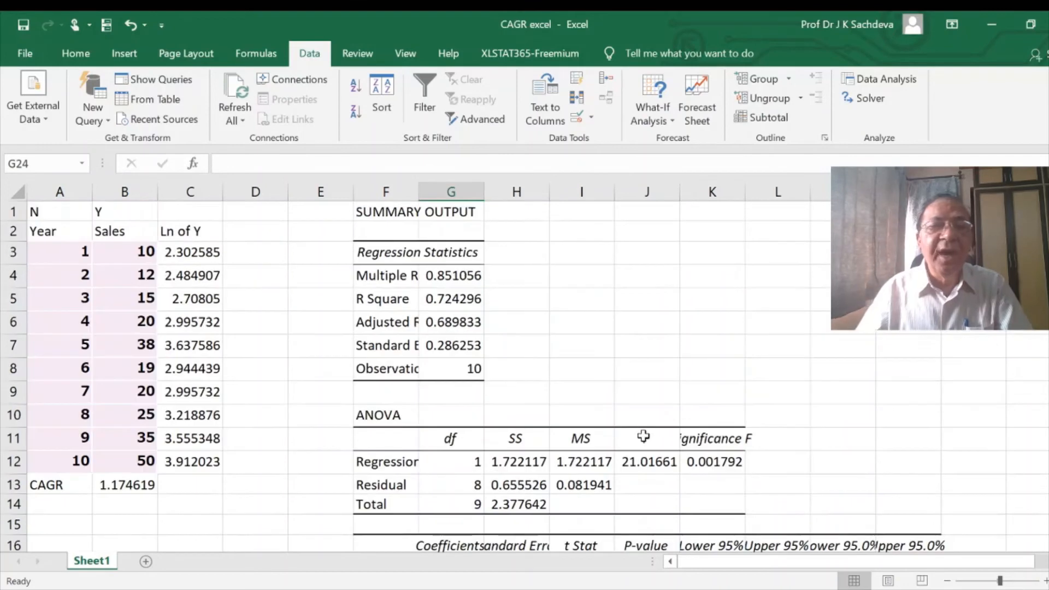
left_click(449, 302)
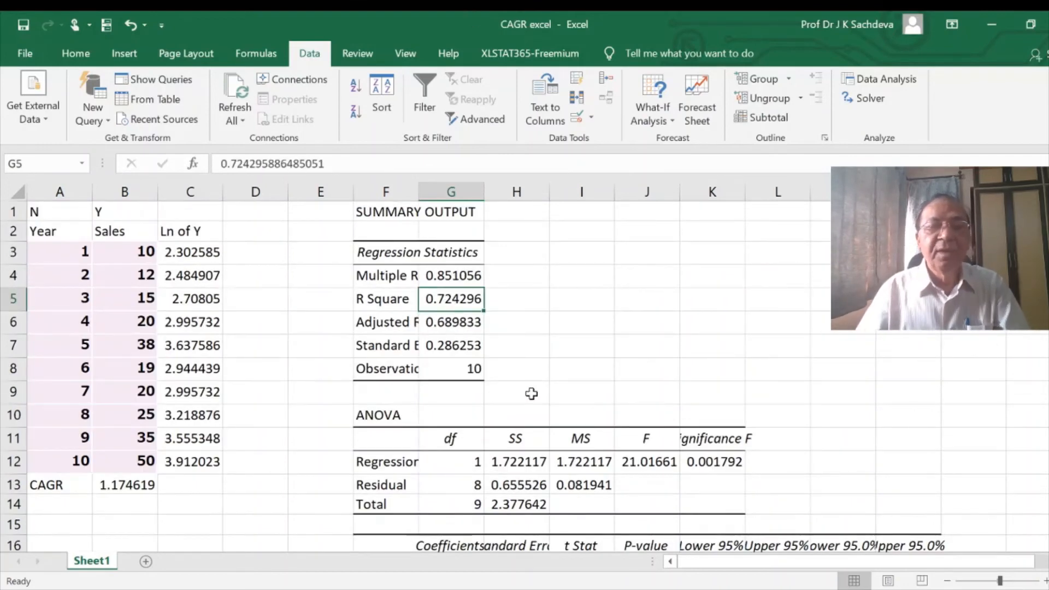
scroll(543, 391, "down", 5)
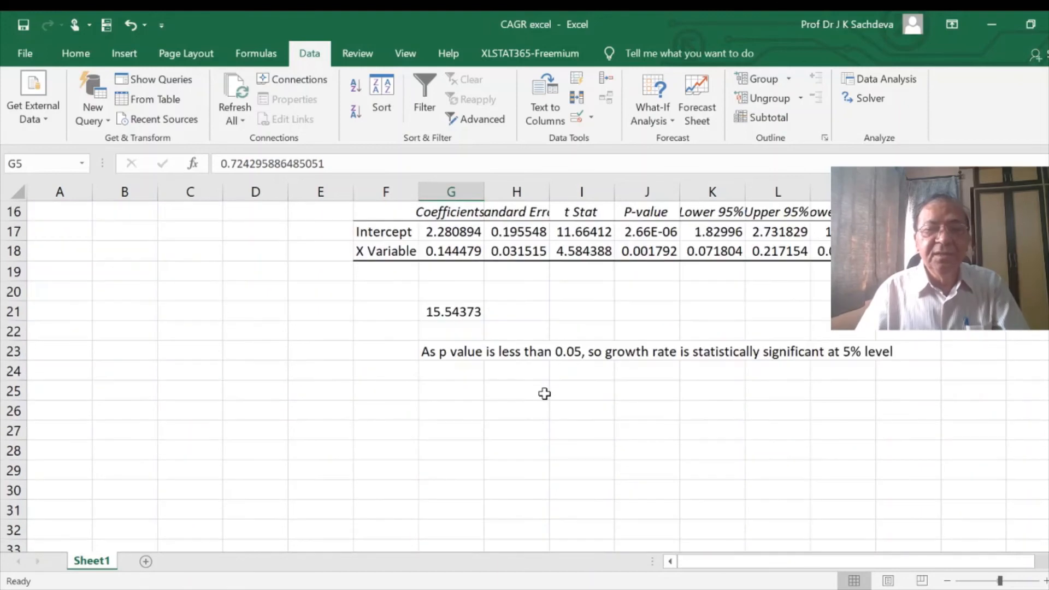
left_click(384, 388)
type("As")
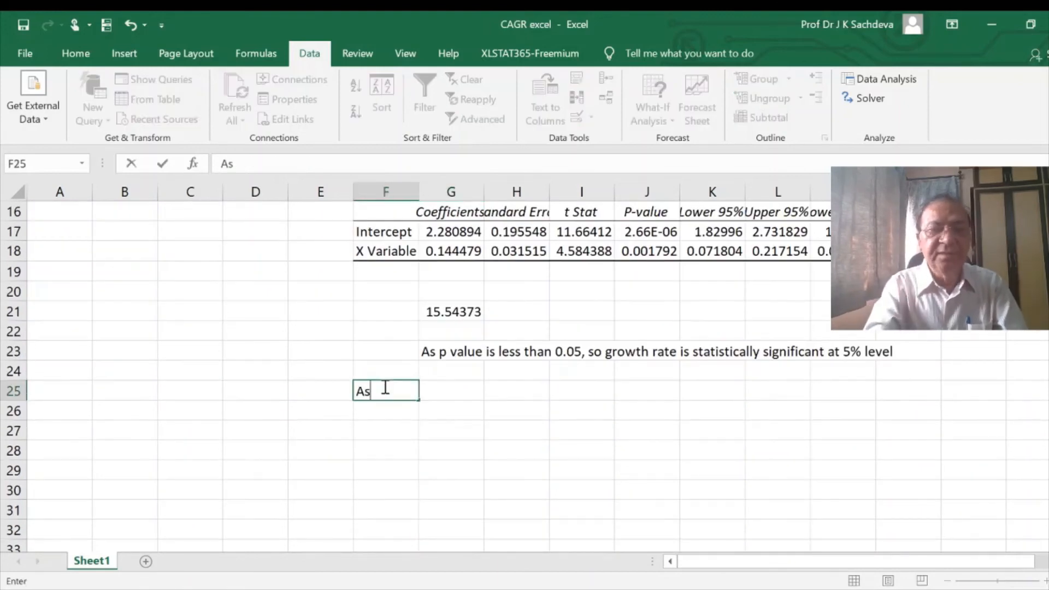
type(" R squarwe i")
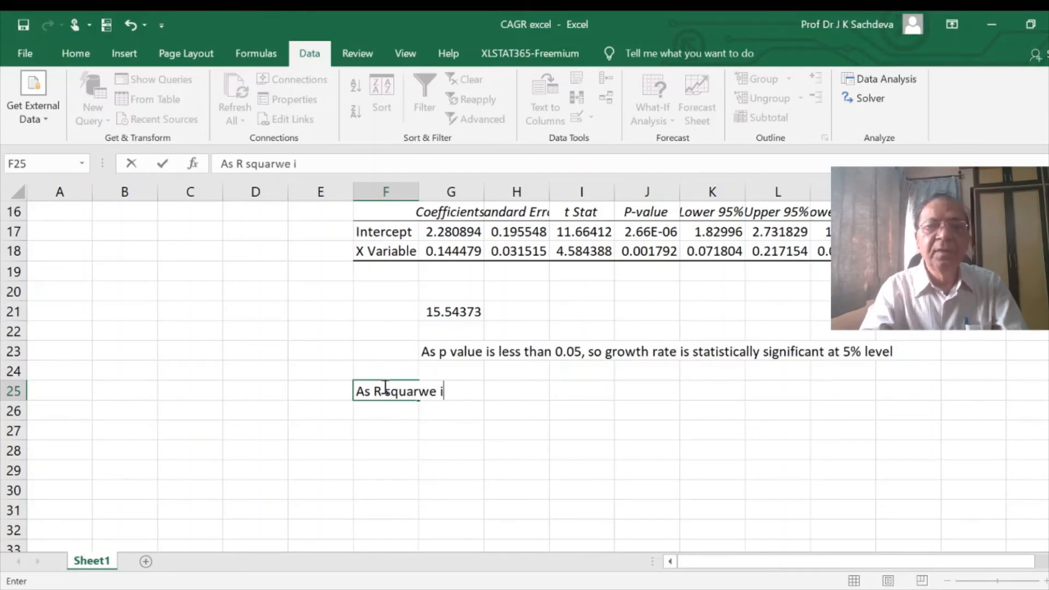
key("BackSpace")
key("BackSpace")
key("BackSpace")
key("BackSpace")
type("e ")
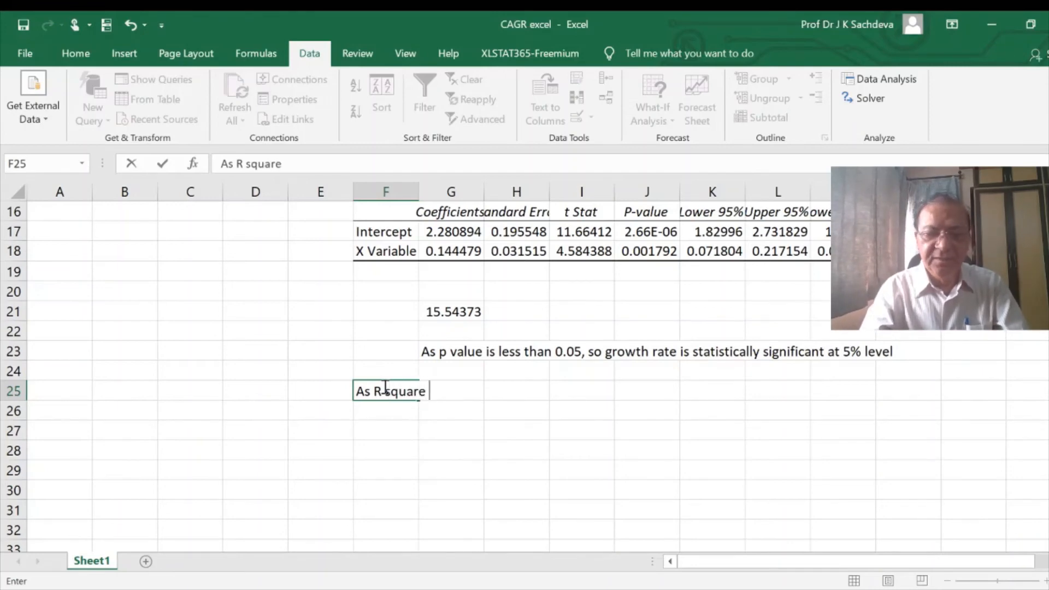
type("is 0.72")
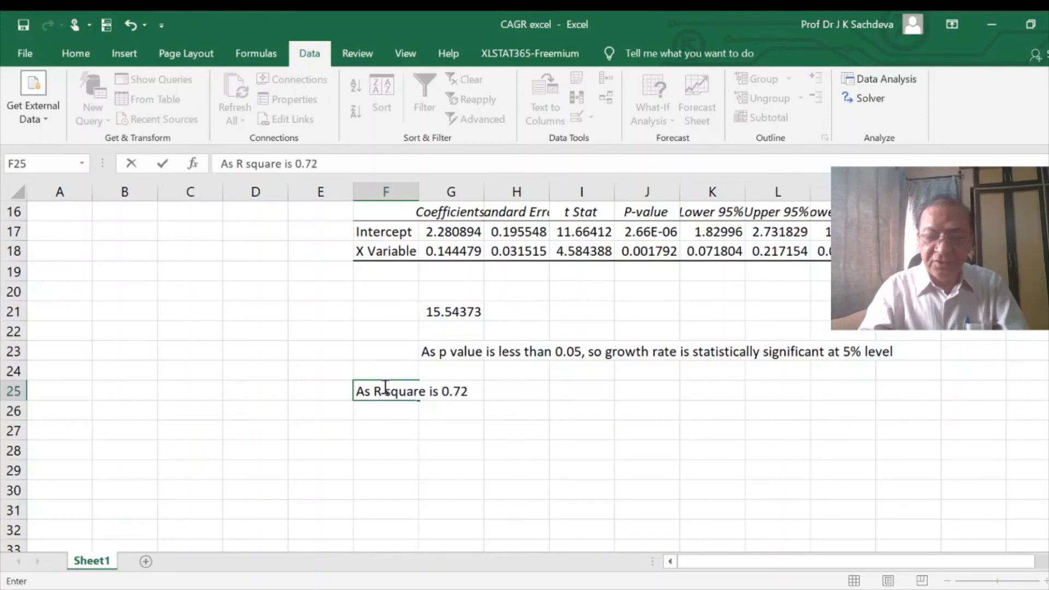
type(", T")
key("BackSpace")
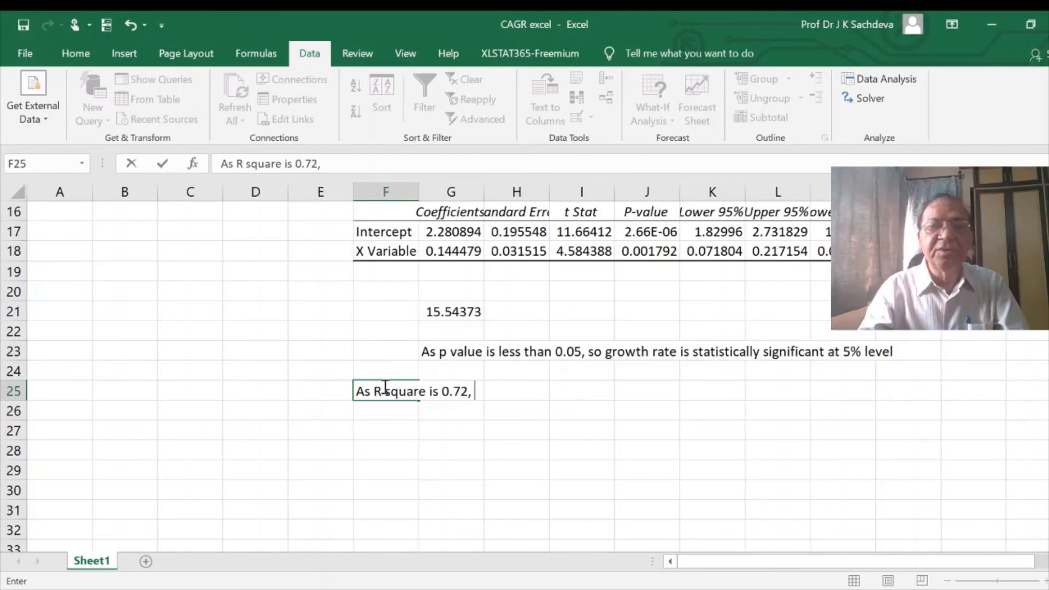
type("it means 72")
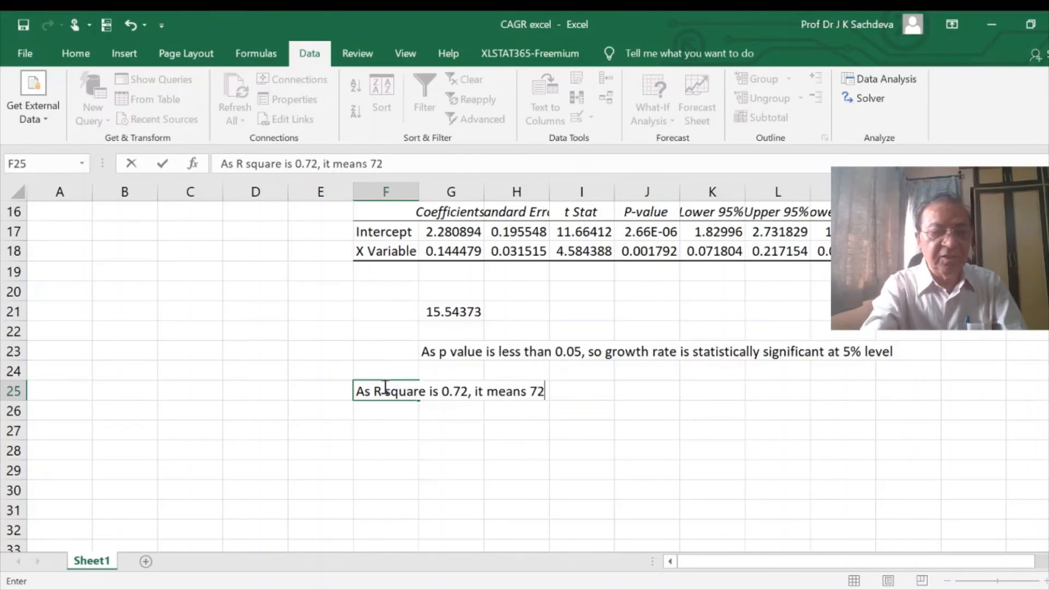
type("% o")
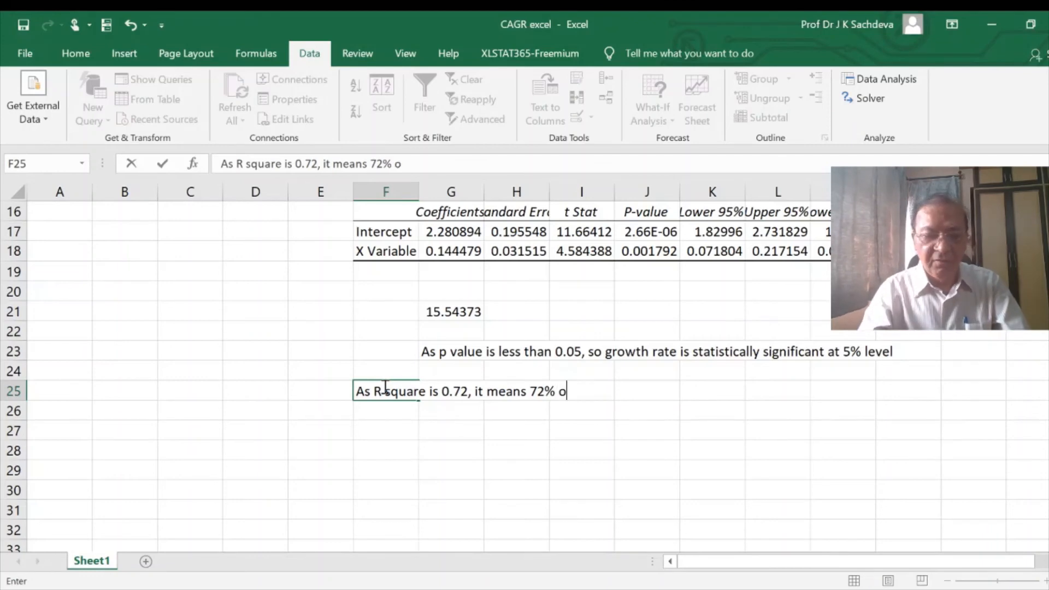
type("f variance ")
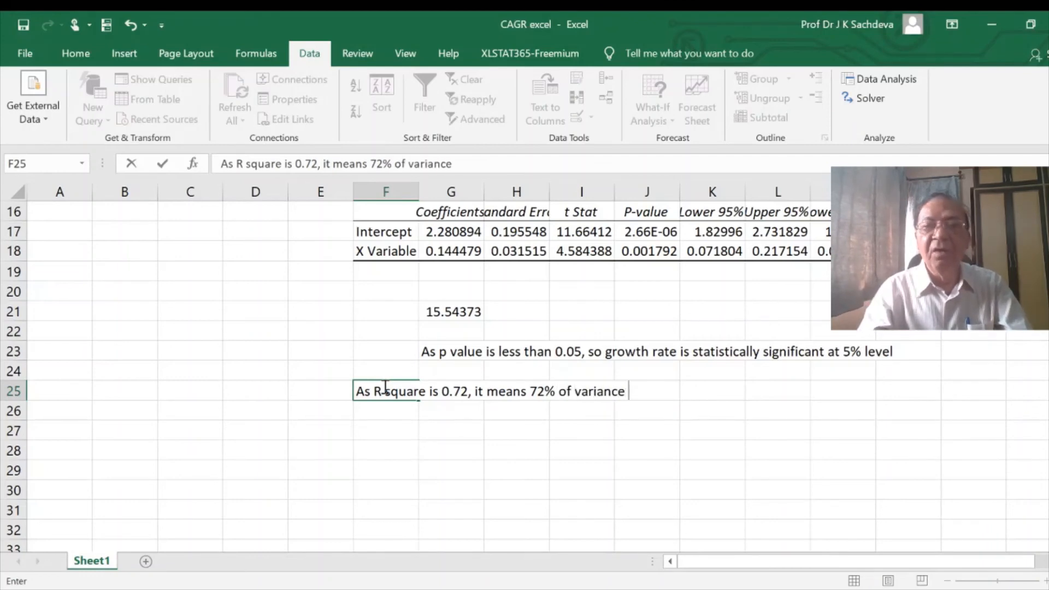
type("of Y")
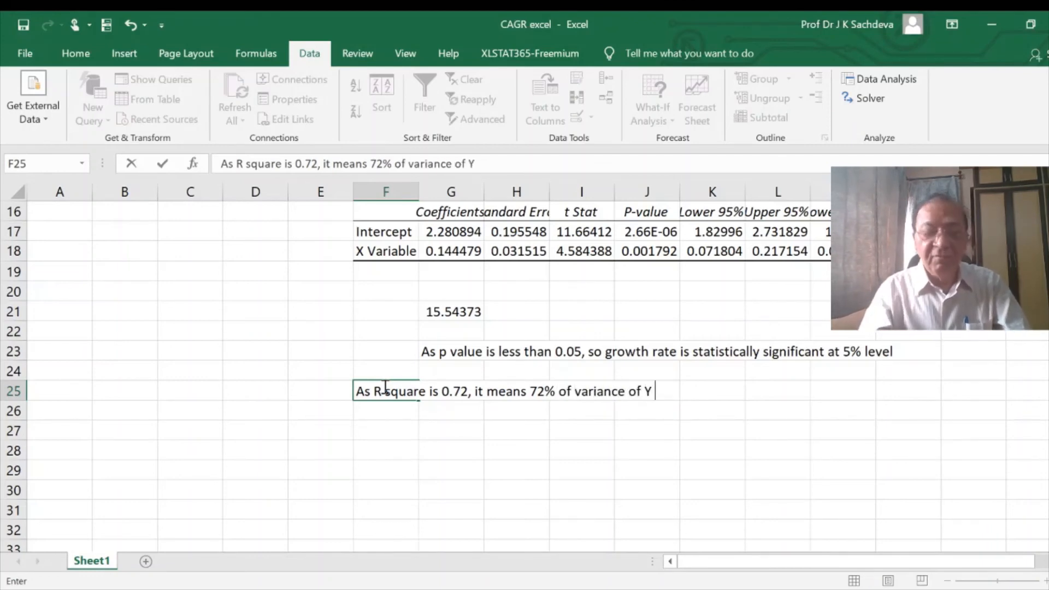
type(" are explained ")
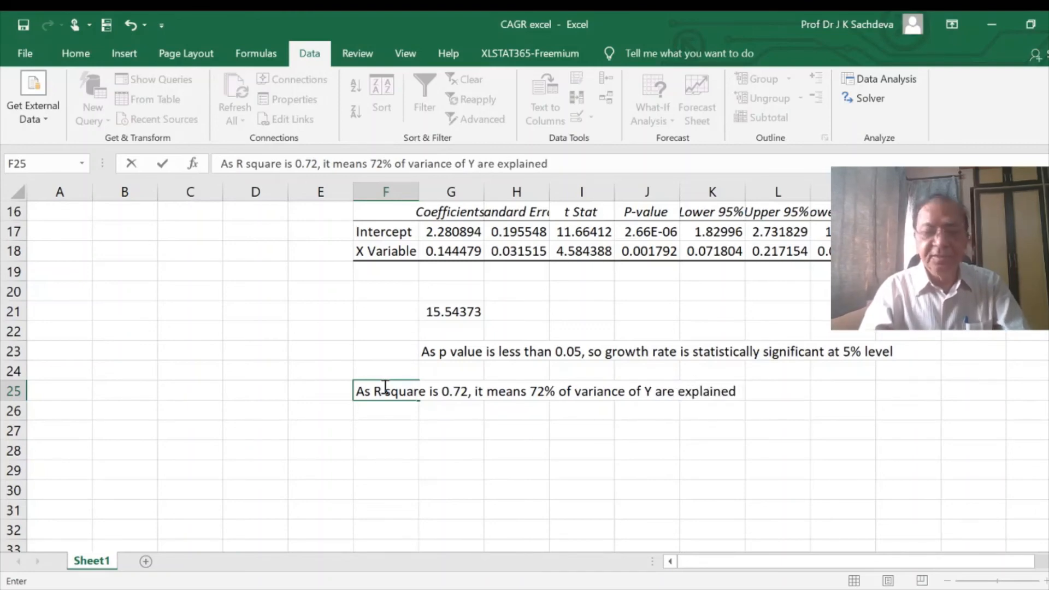
type("by ")
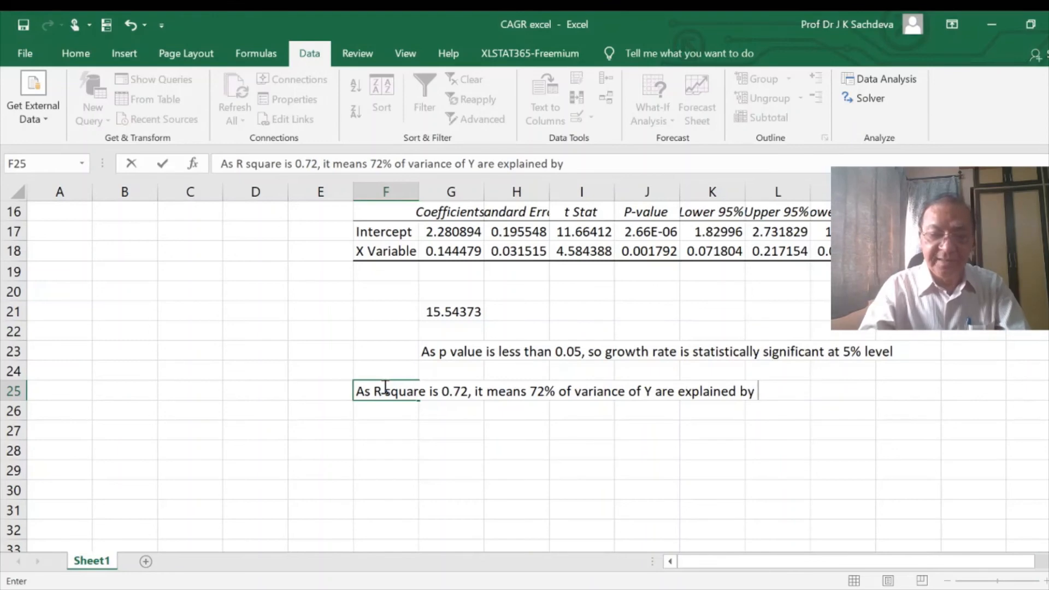
type("time")
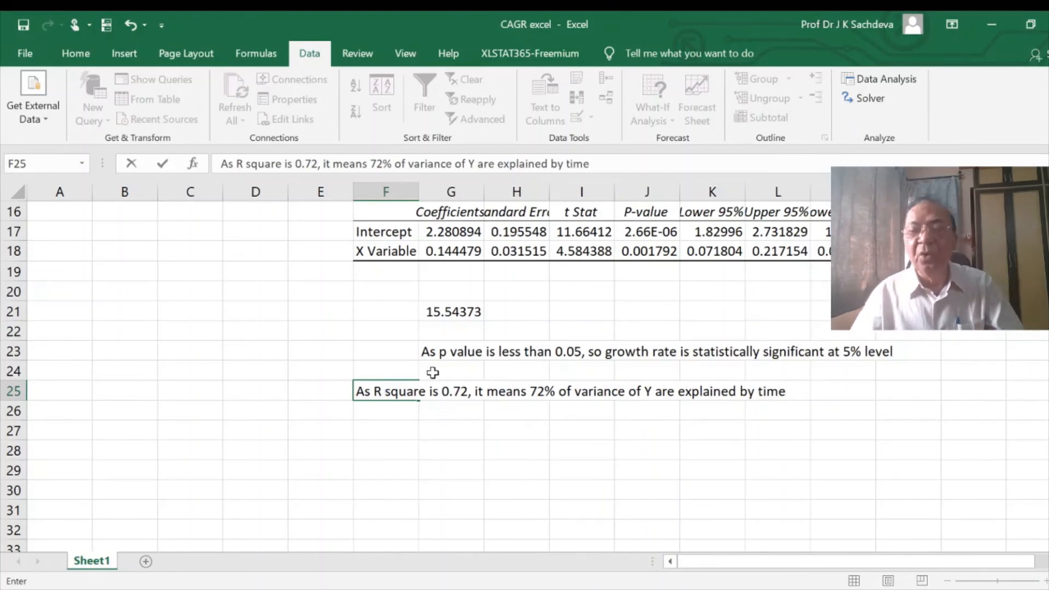
key("Return")
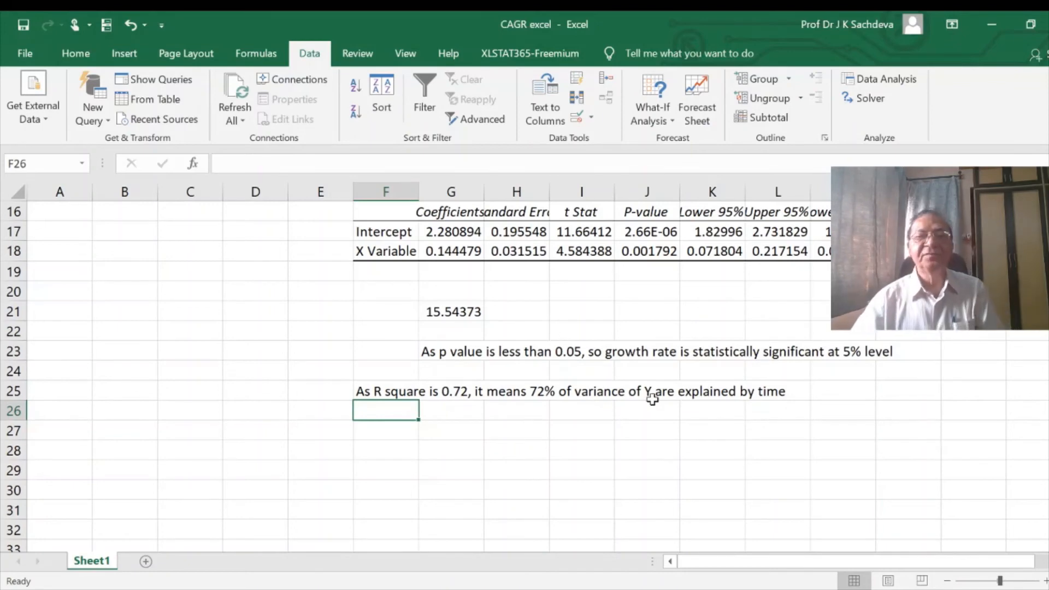
- Make the sales data fluctuate by changing year 2 to 70, year 5 to 80, year 7 to 60 and year 9 to 10
scroll(650, 402, "up", 3)
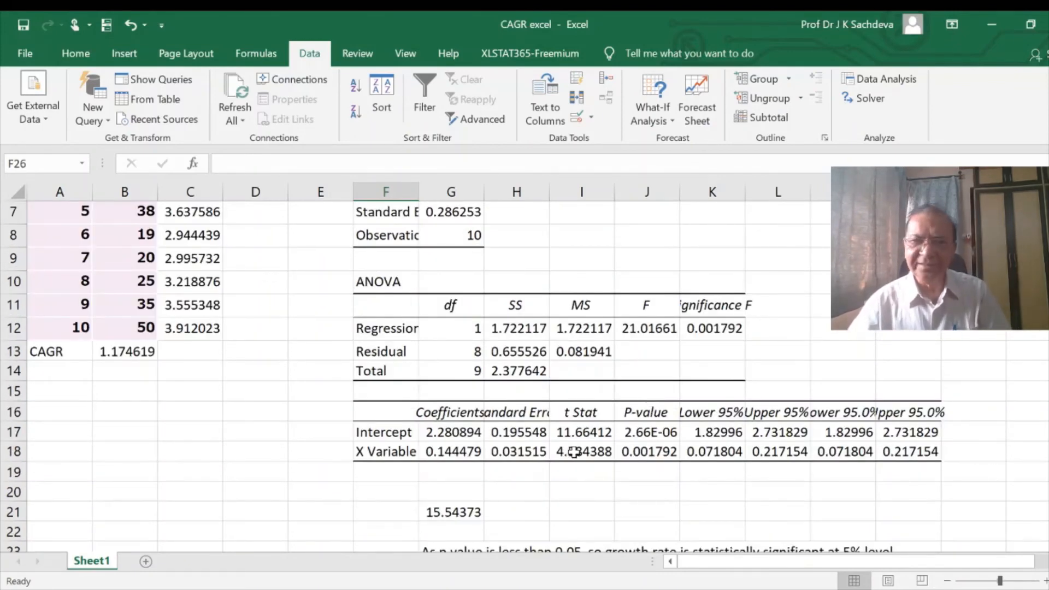
scroll(574, 451, "up", 2)
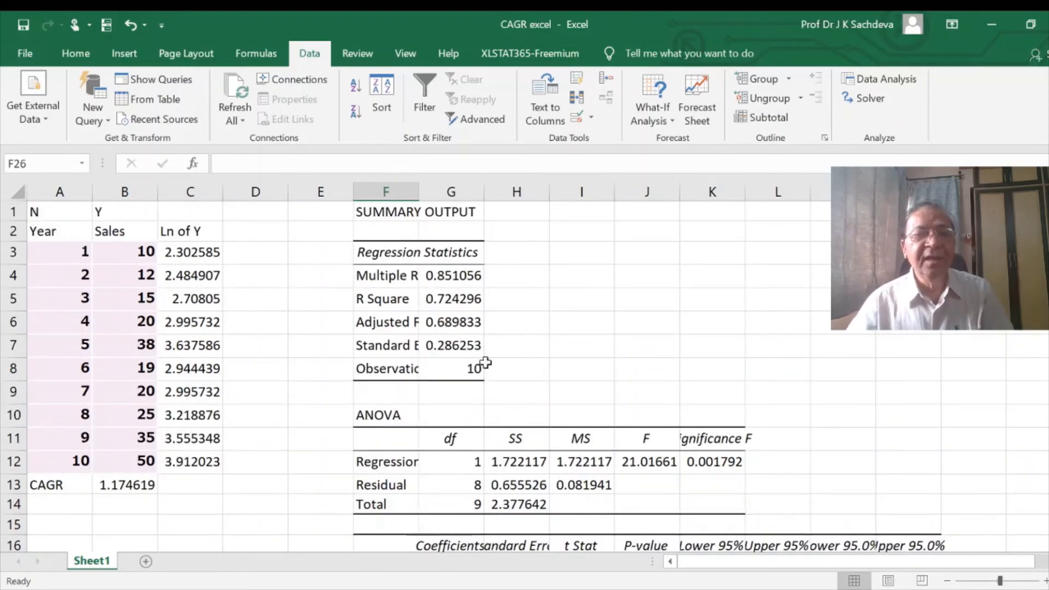
left_click(116, 277)
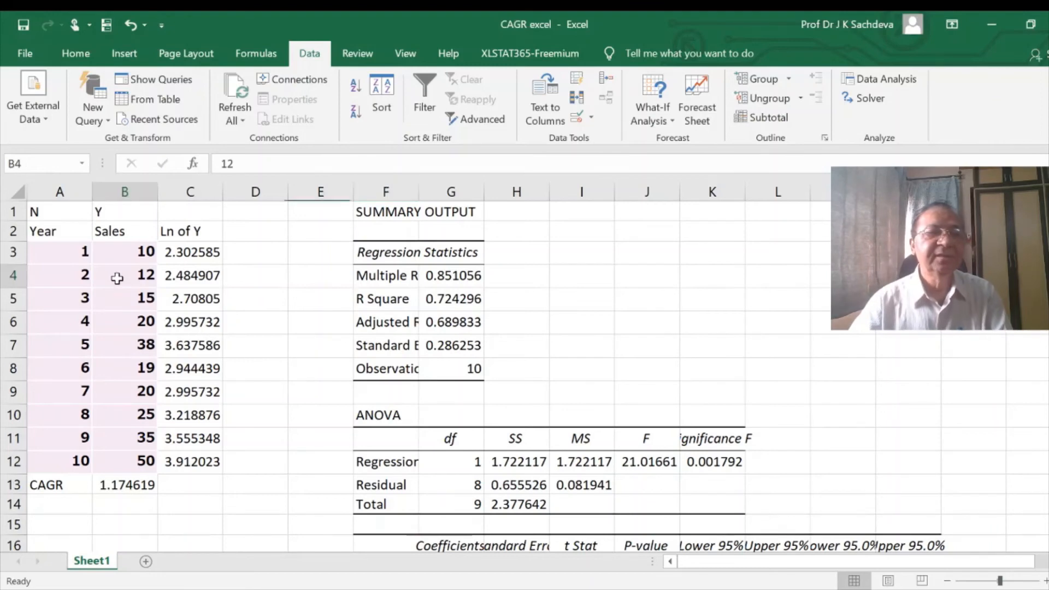
type("70")
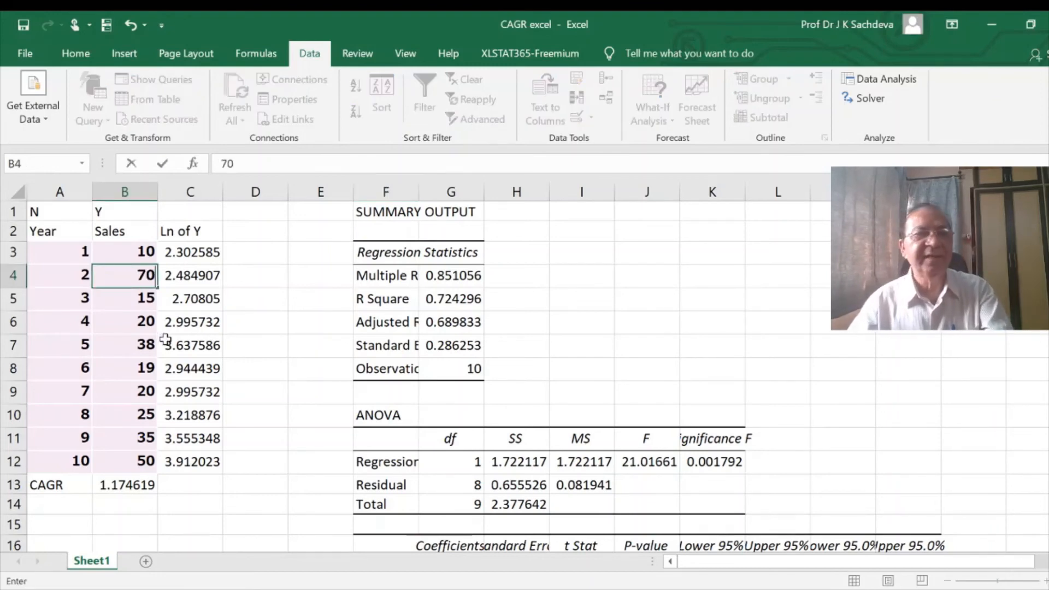
left_click(138, 346)
type("80")
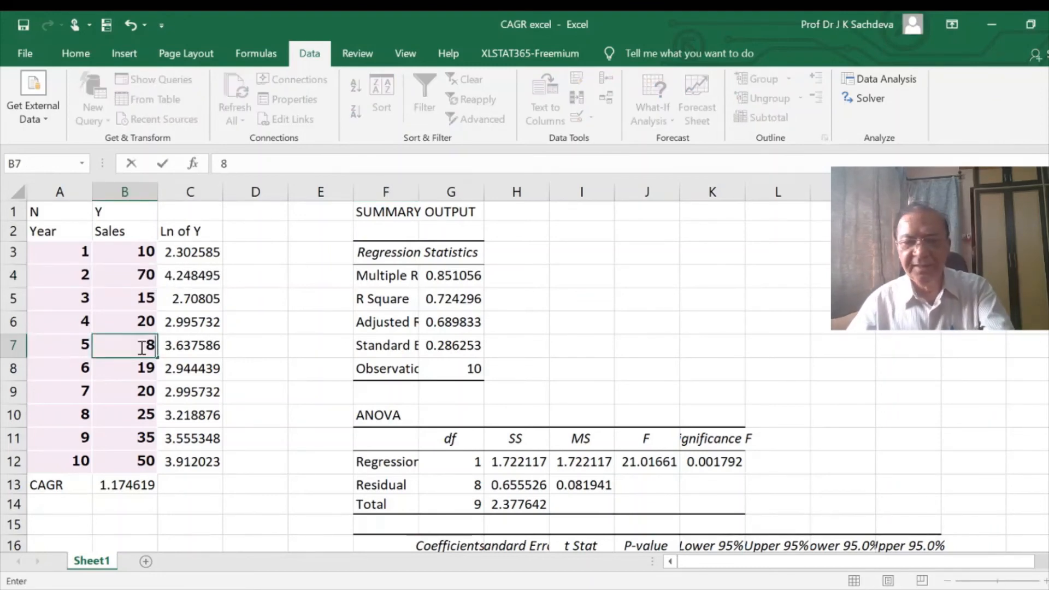
left_click(142, 392)
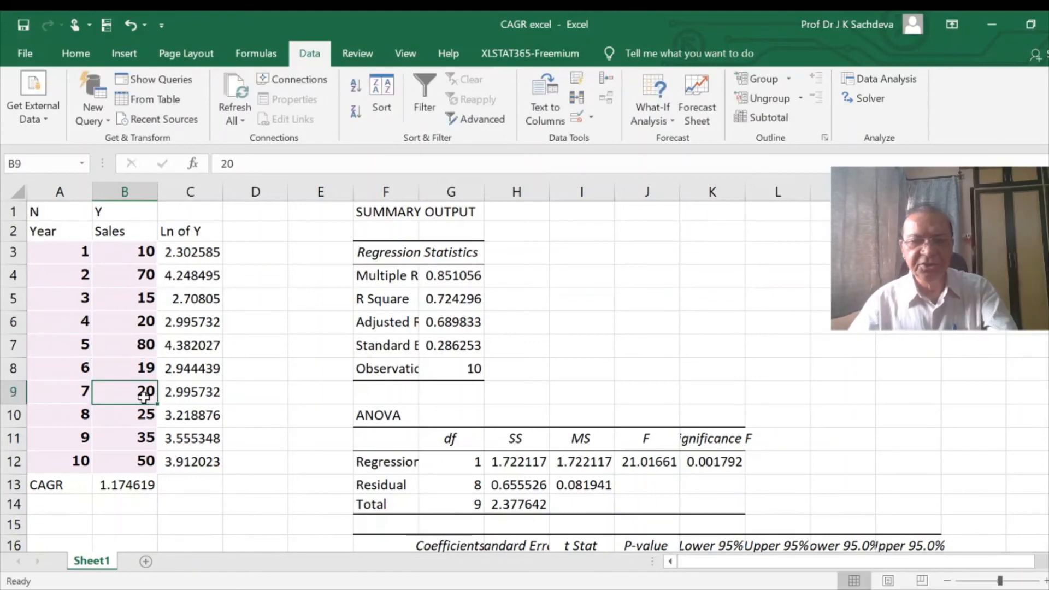
type("60")
left_click(143, 442)
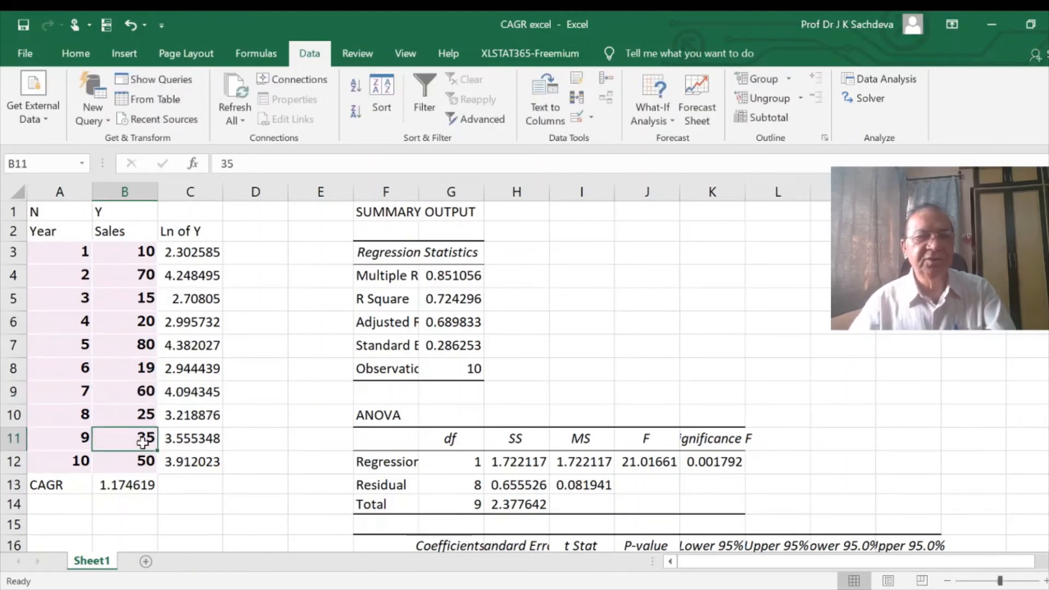
type("10")
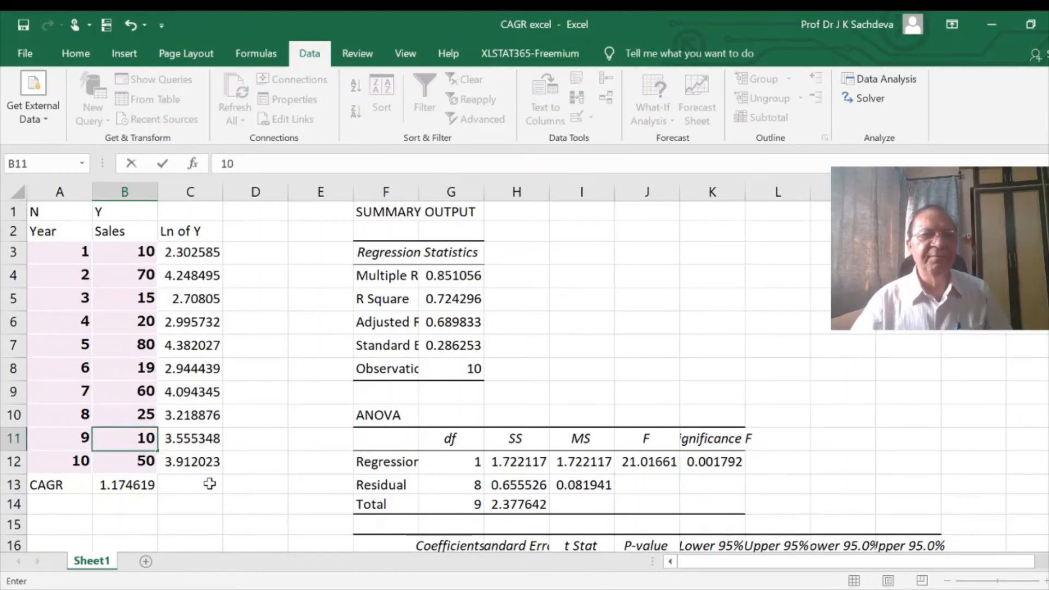
left_click(206, 484)
- Rerun the regression analysis on the changed sales data with the output range starting at F28
left_click(881, 79)
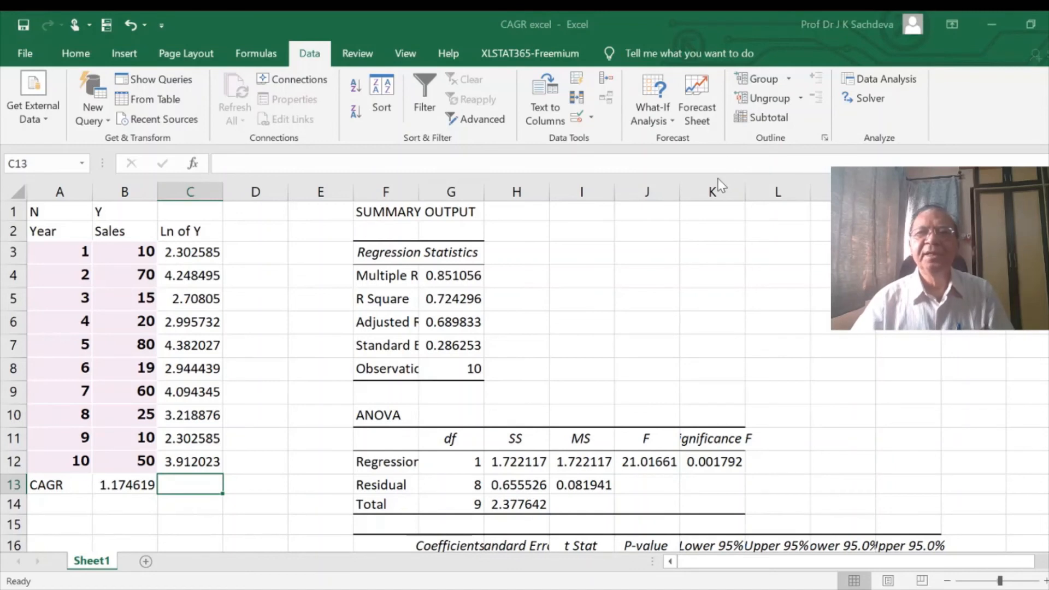
scroll(481, 486, "down", 8)
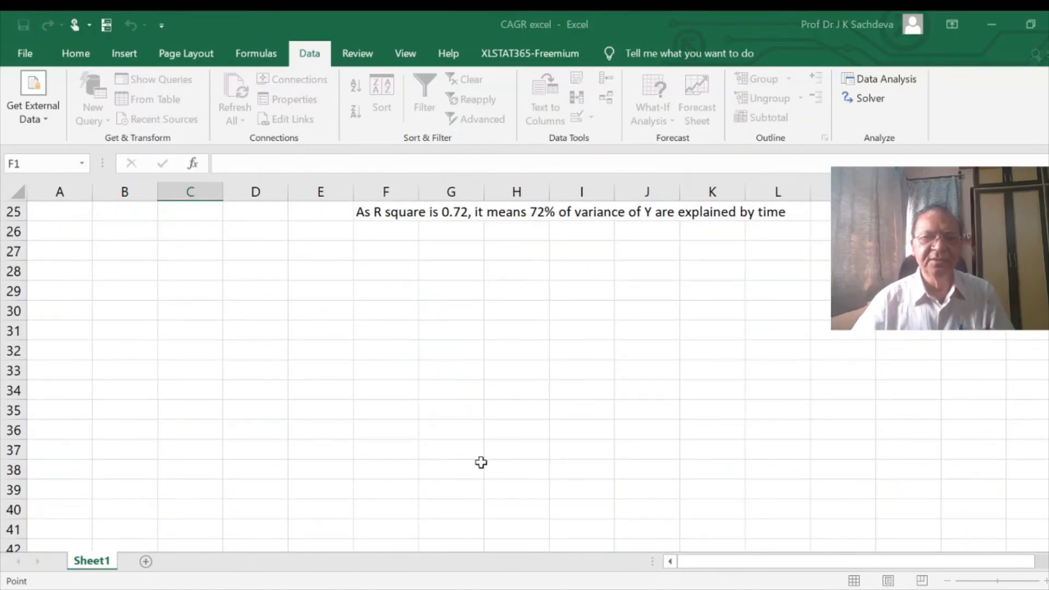
left_click(370, 273)
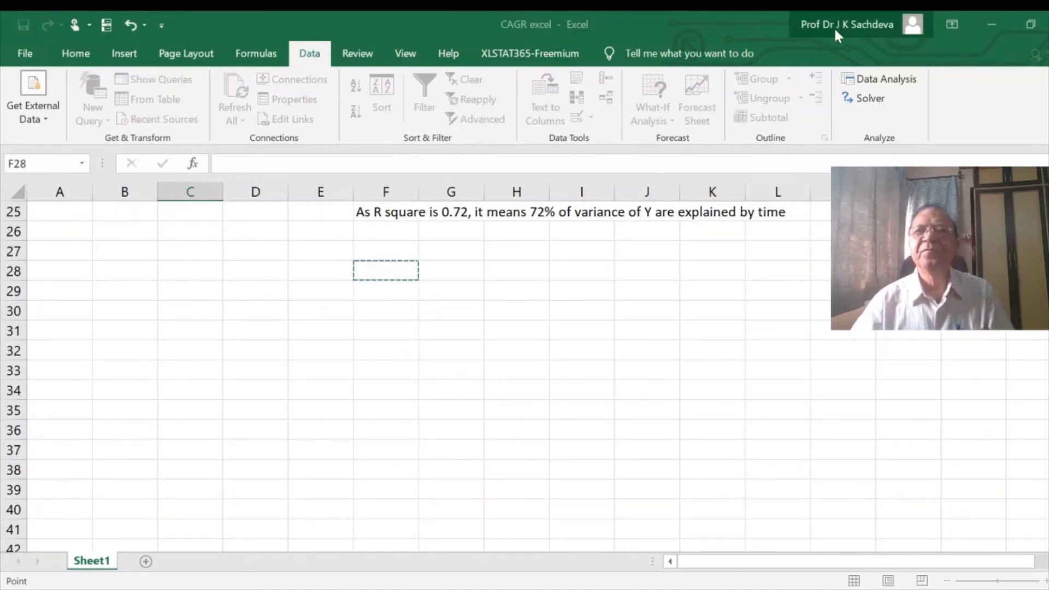
left_click(817, 36)
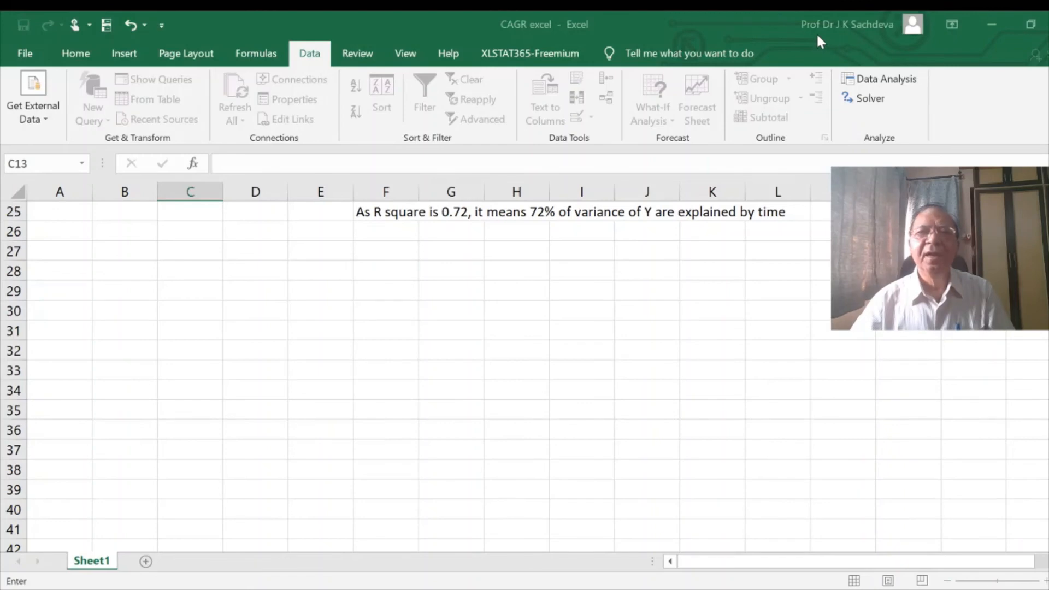
left_click(789, 54)
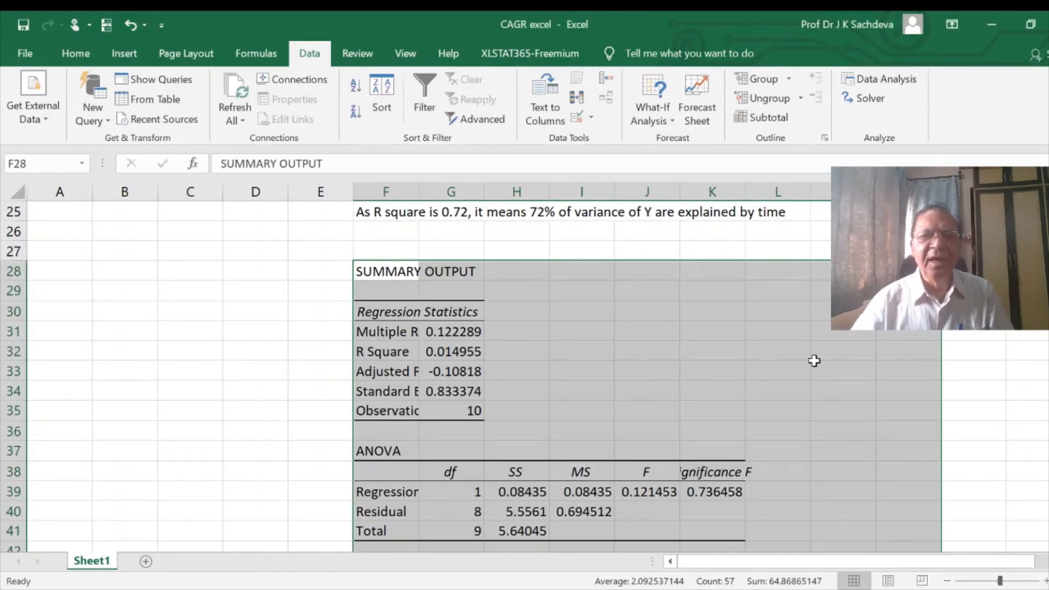
- Calculate the percentage growth rate from the new regression's X variable coefficient in G48 with =(exp(G45)-1)*100
scroll(813, 361, "down", 5)
scroll(813, 361, "up", 2)
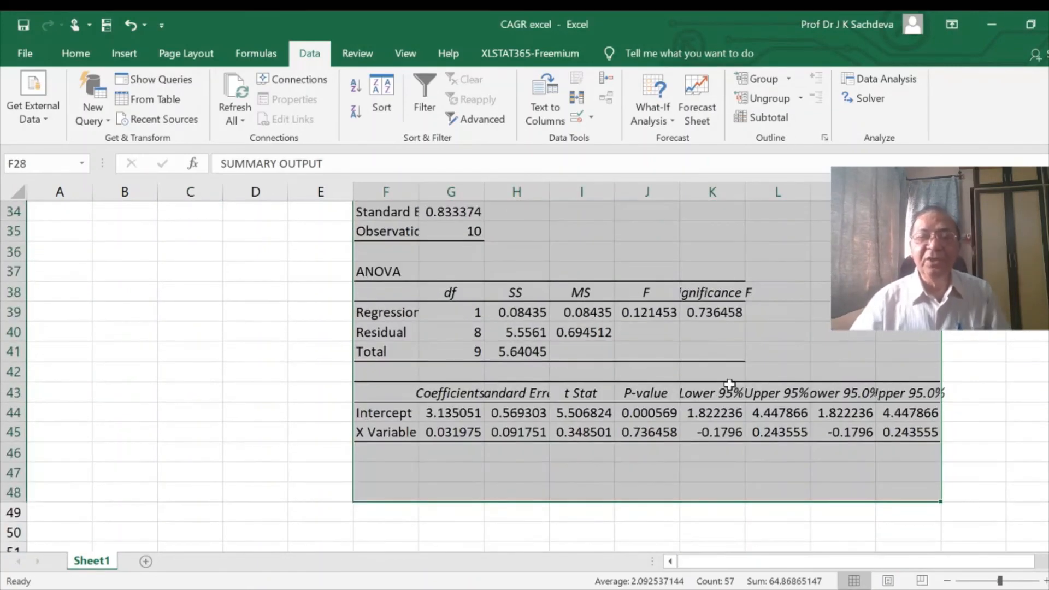
left_click(578, 470)
left_click(461, 437)
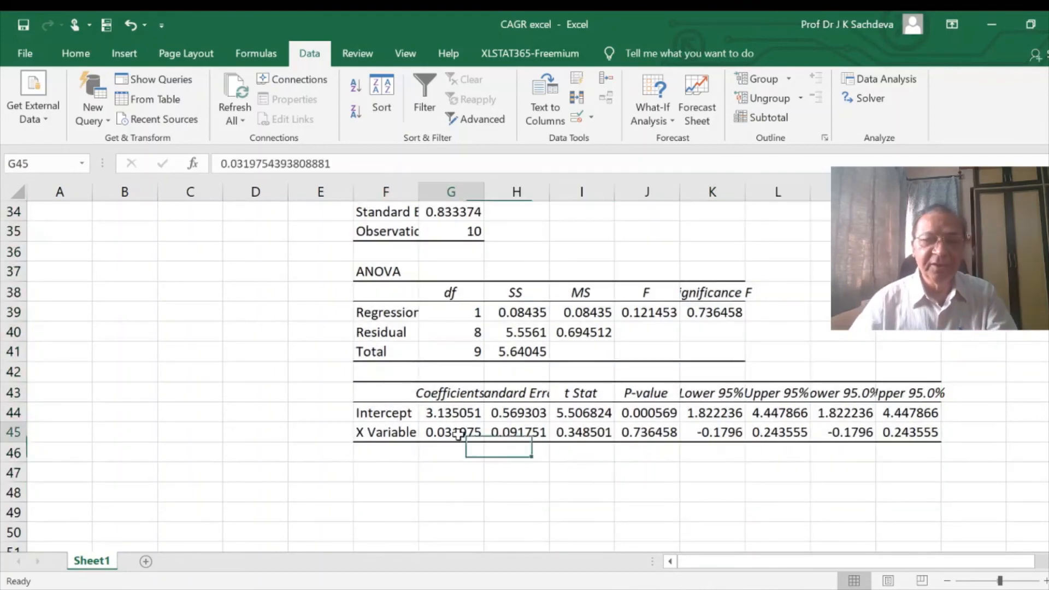
left_click(443, 494)
type("=")
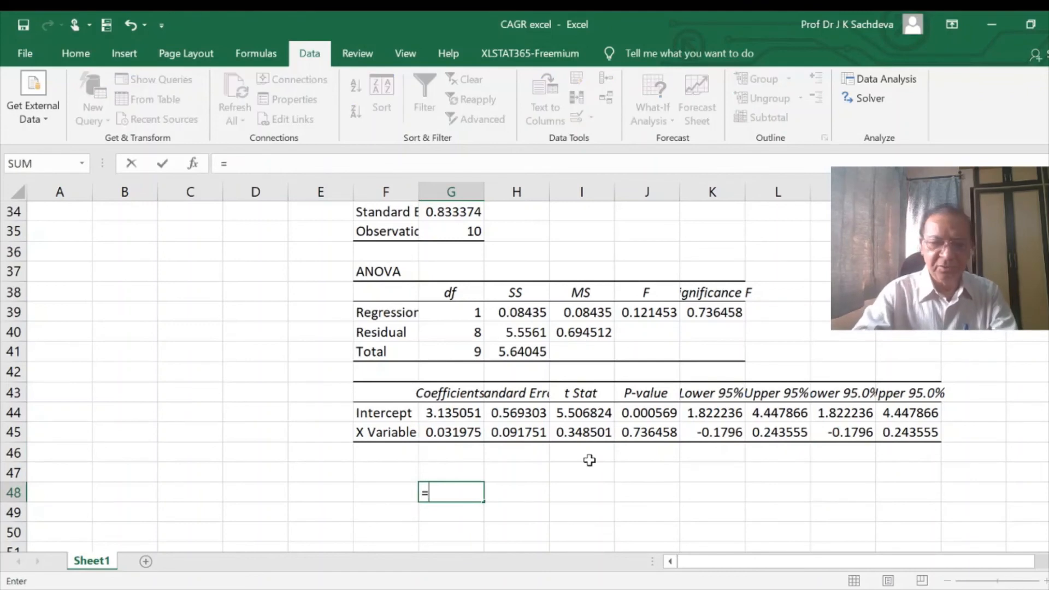
type("exp")
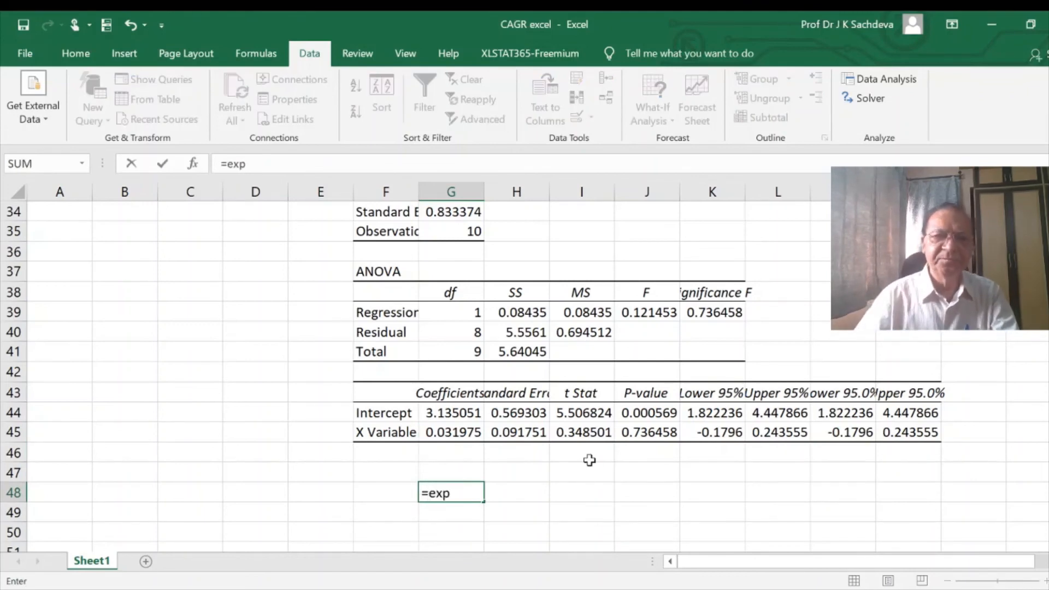
type("(")
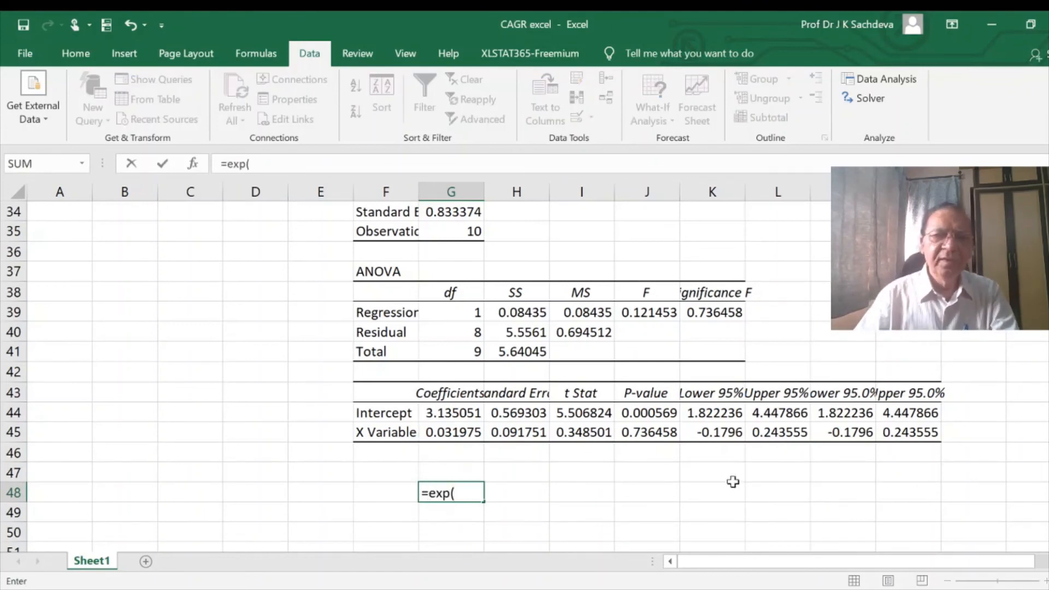
left_click(458, 434)
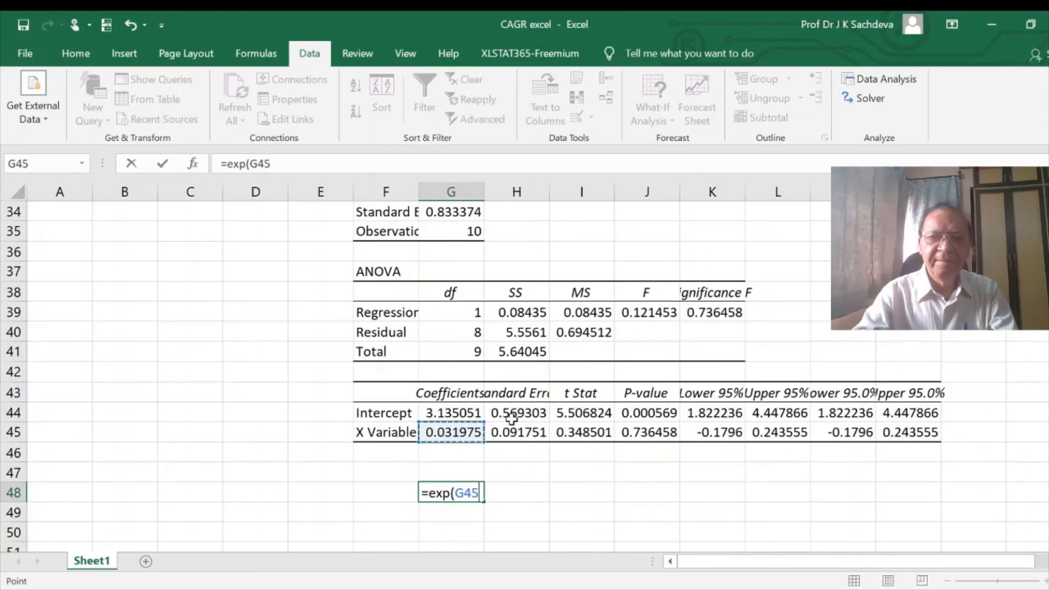
type(")-1")
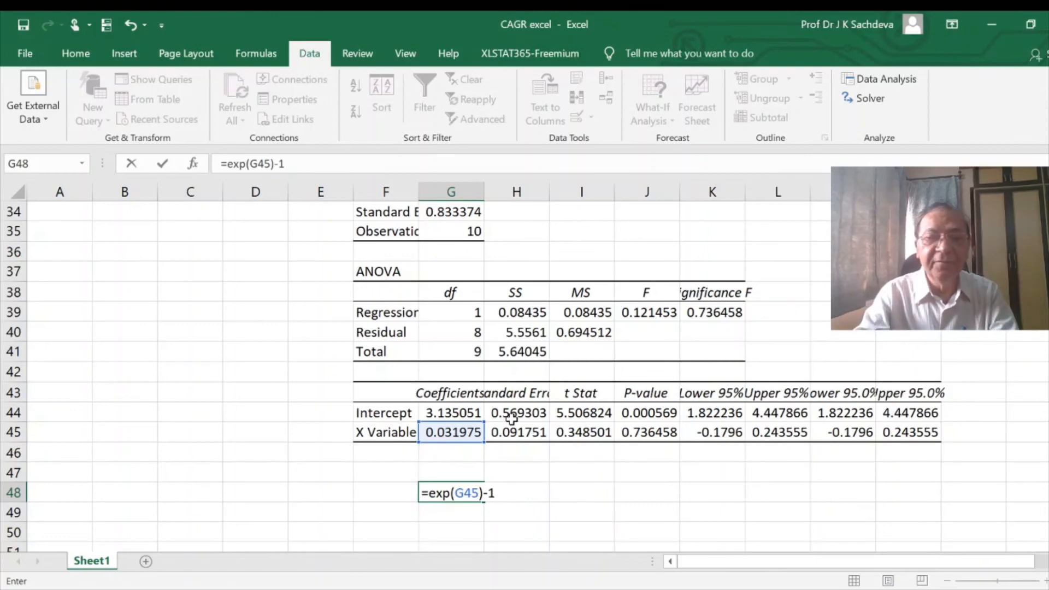
type(")")
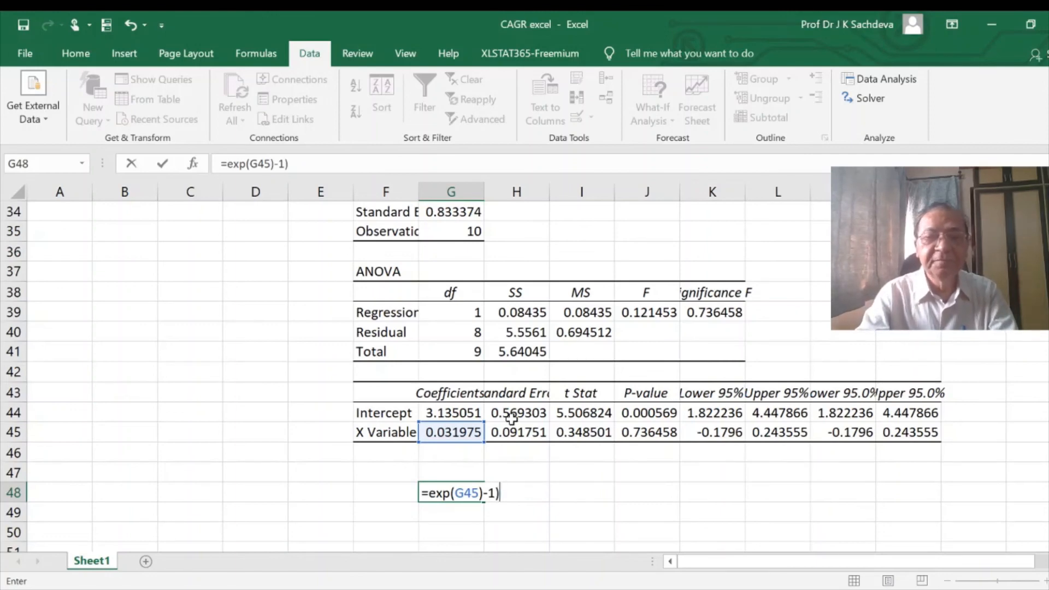
left_click(429, 495)
type("(")
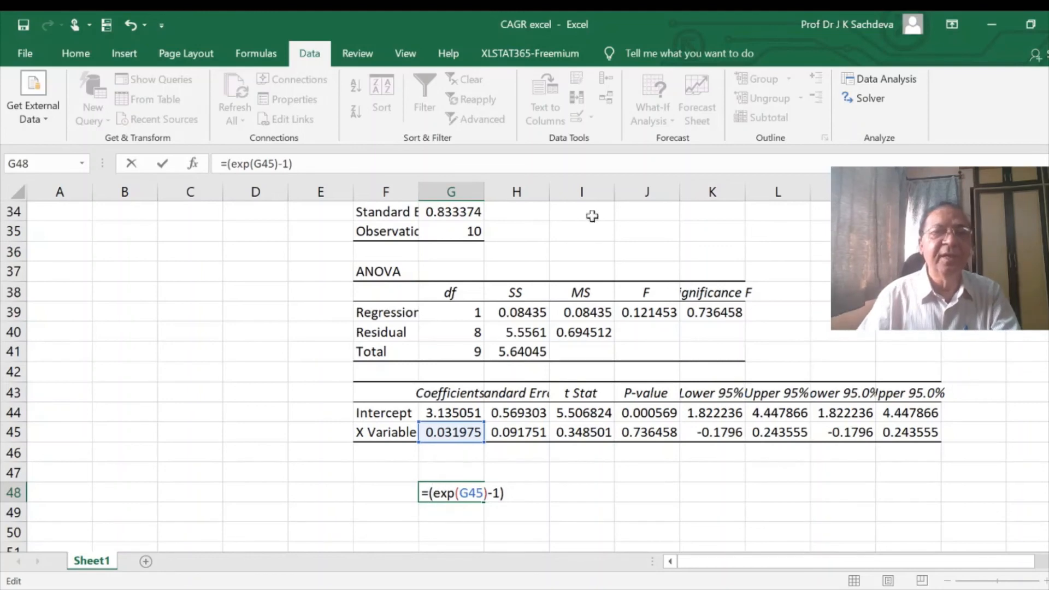
left_click(342, 164)
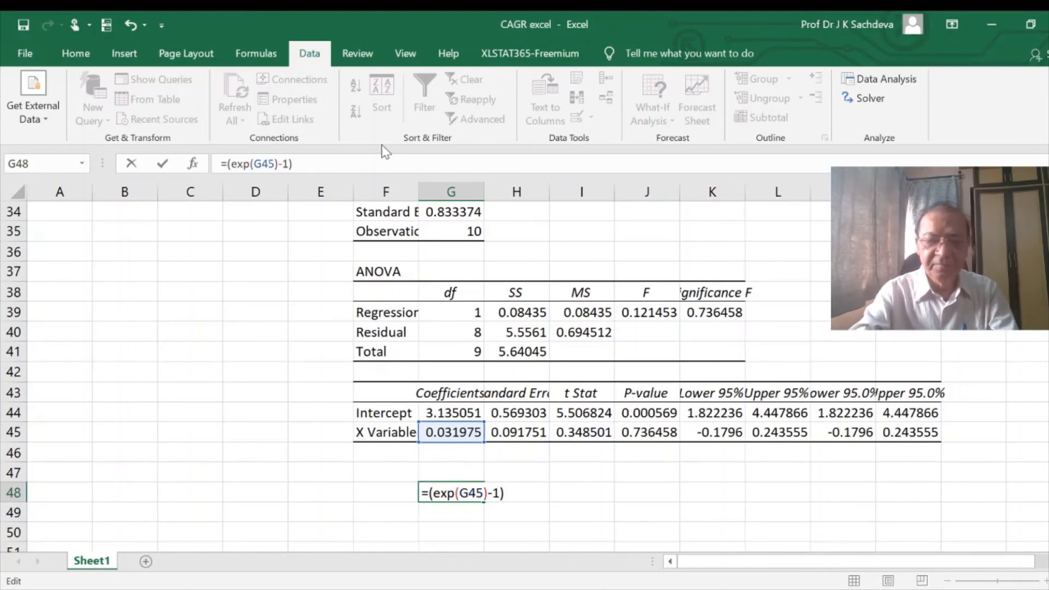
type("*100")
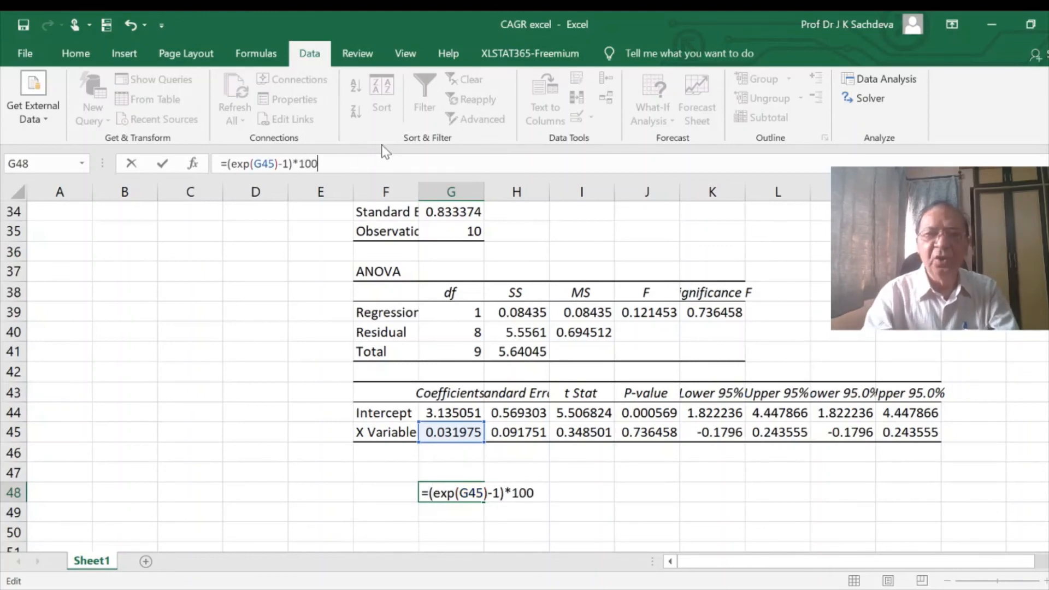
key("Return")
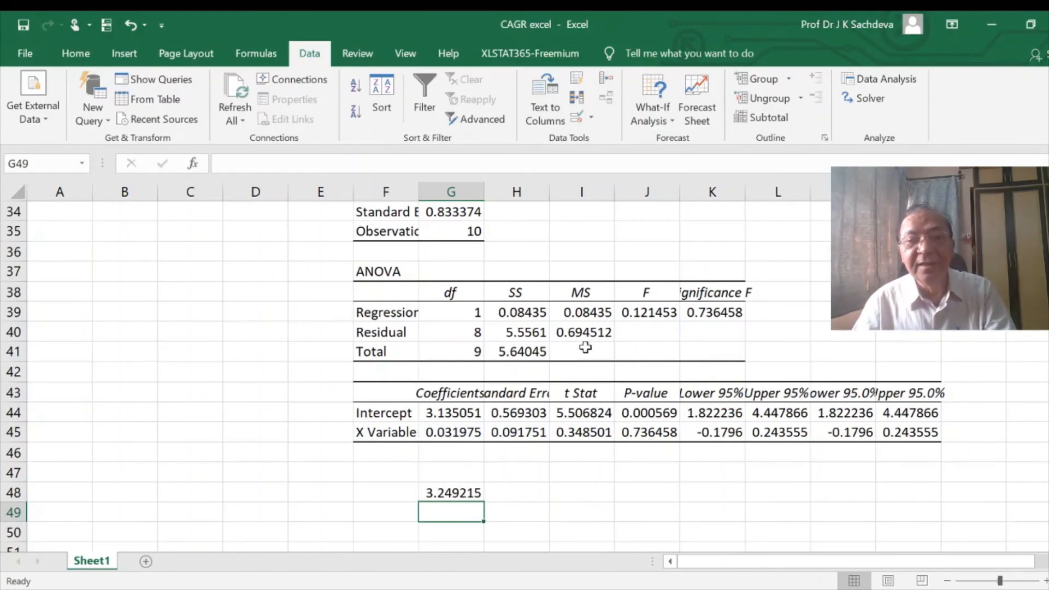
- Check the X variable's P-value, the regression statistics and the Significance F in the second regression output
left_click(661, 430)
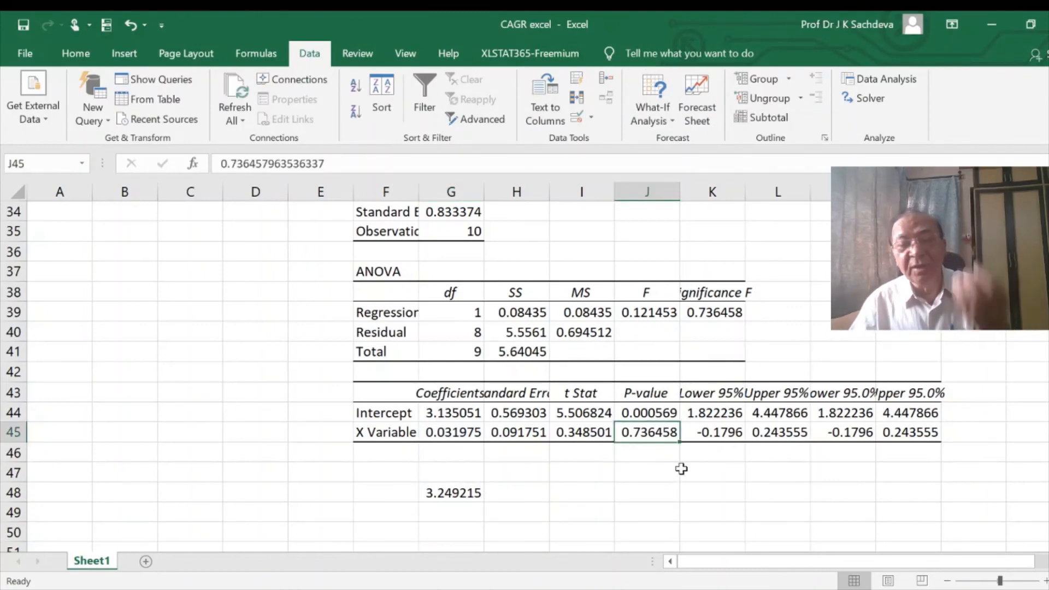
scroll(688, 449, "up", 2)
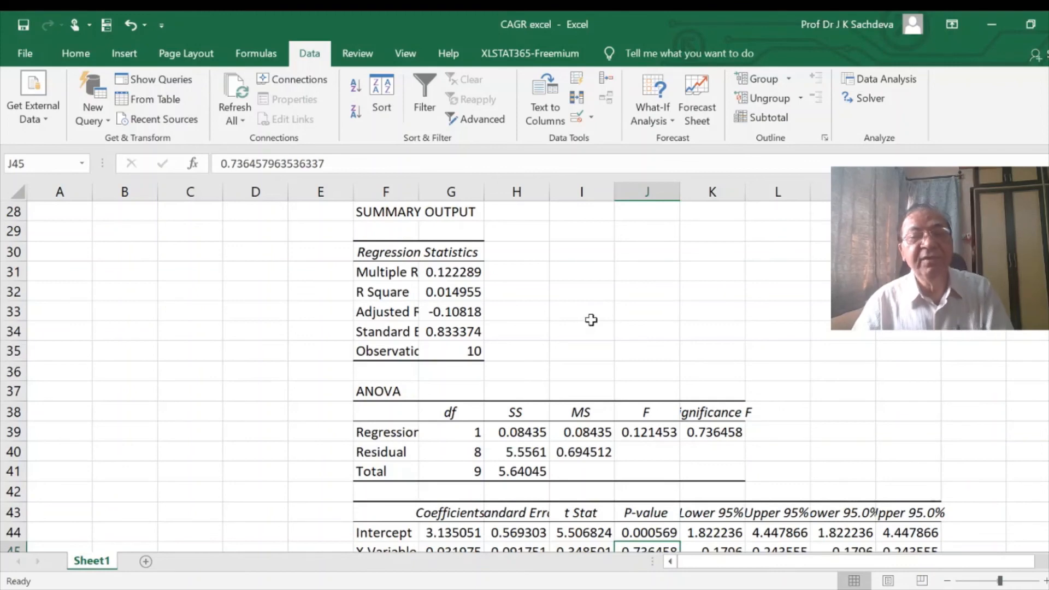
scroll(591, 320, "down", 1)
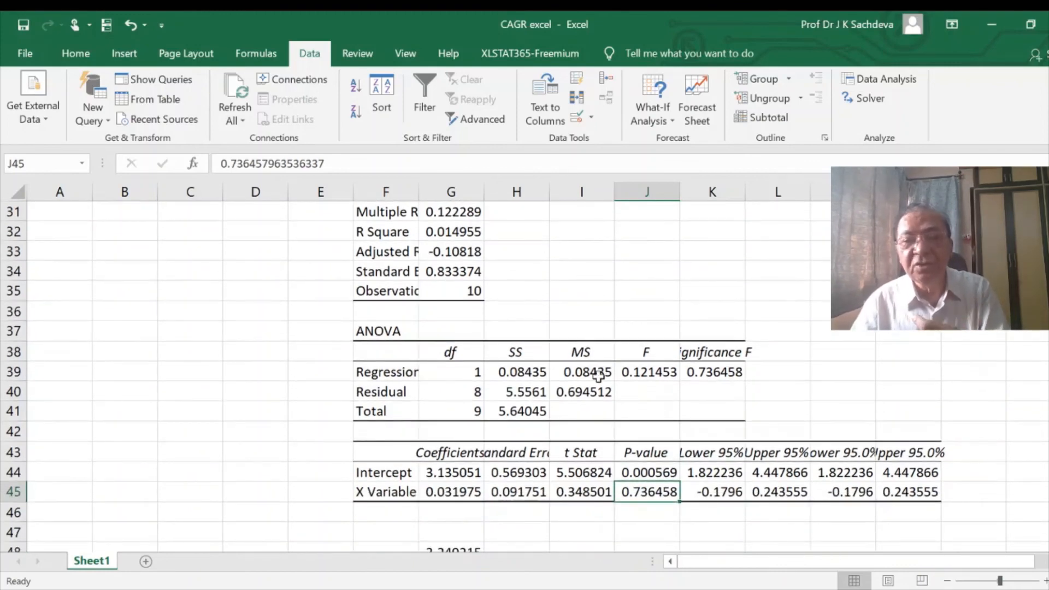
left_click(699, 374)
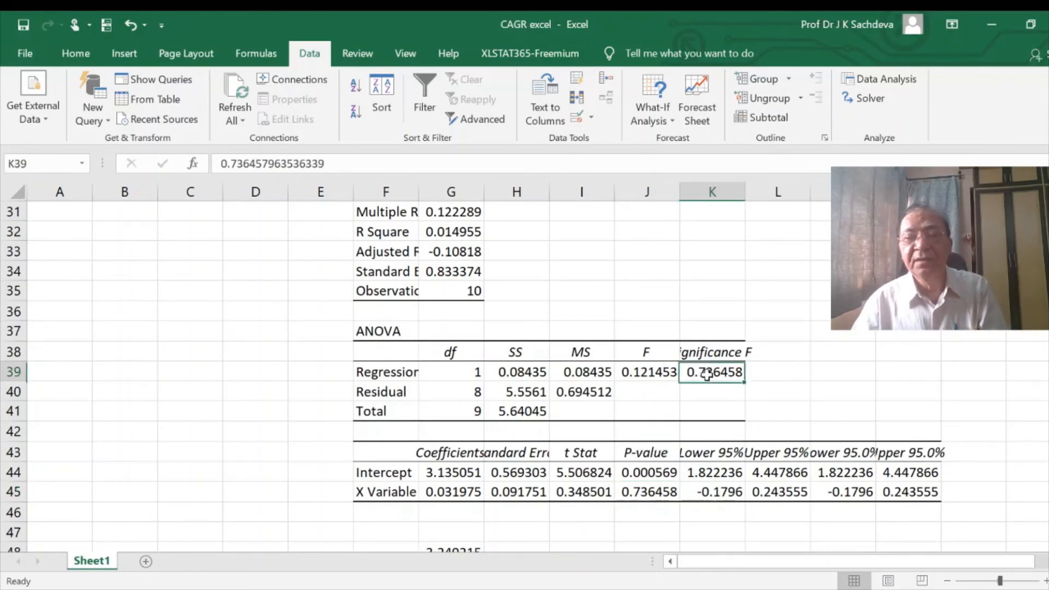
- Change the CAGR formula in B13 to give a percentage growth rate: =((B12/B3)^(1/COUNT(B3:B12))-1)*100
scroll(714, 375, "up", 10)
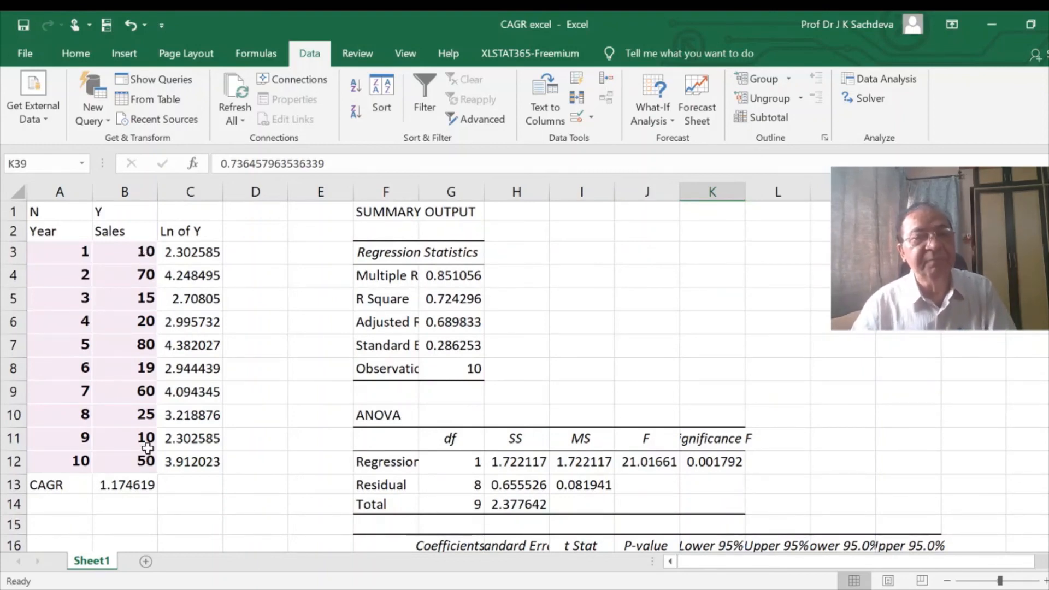
left_click(144, 488)
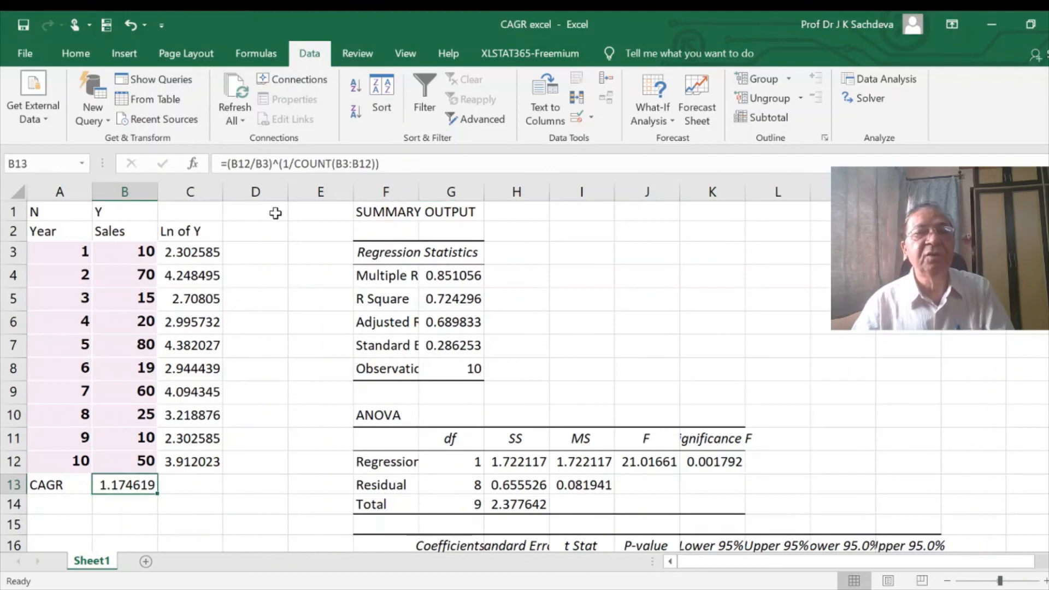
left_click(393, 162)
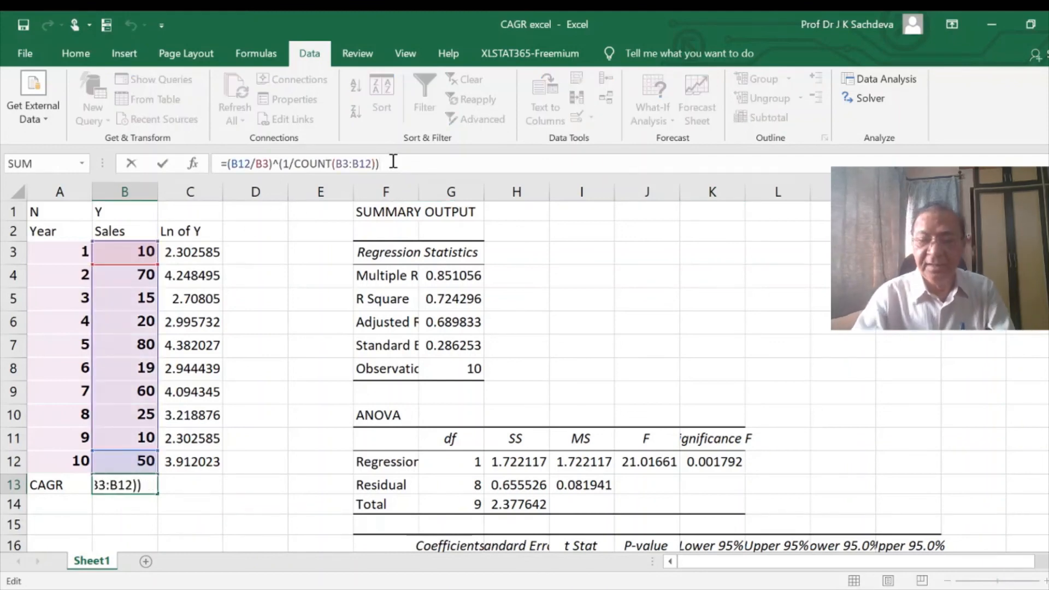
type("-1")
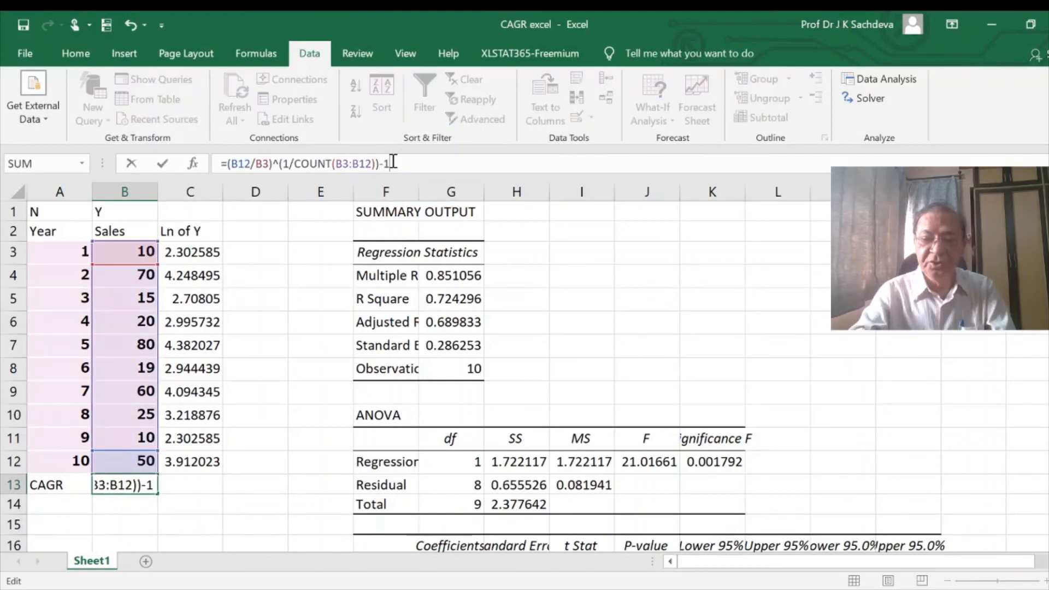
type(")")
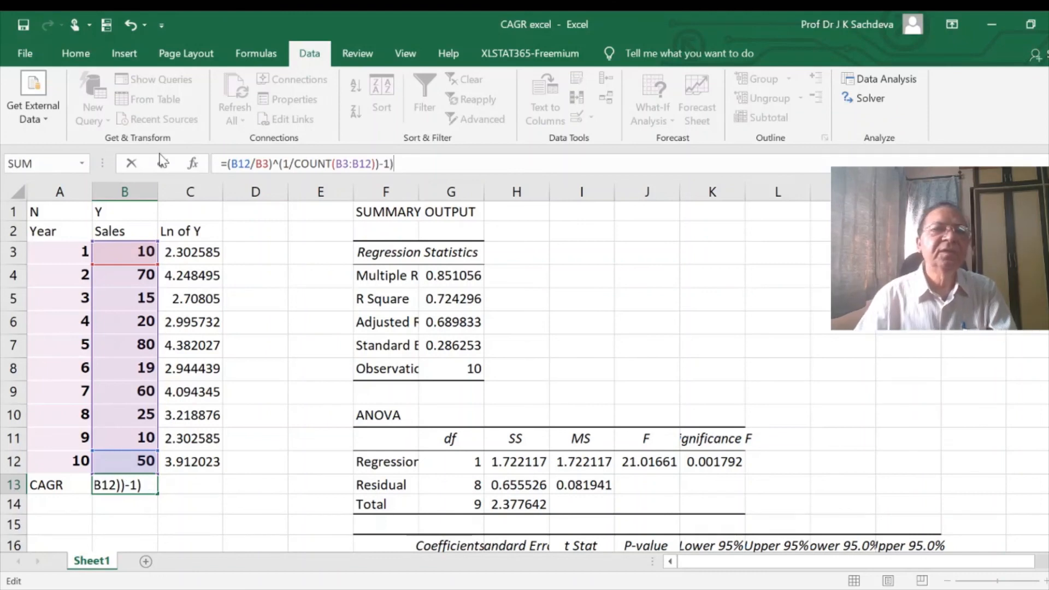
left_click(229, 163)
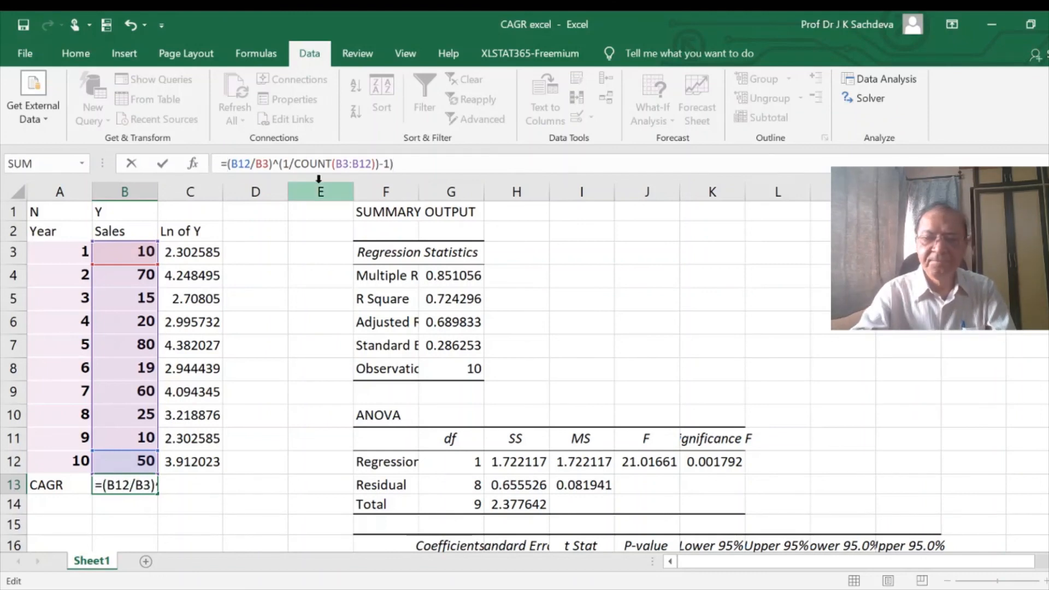
type("(")
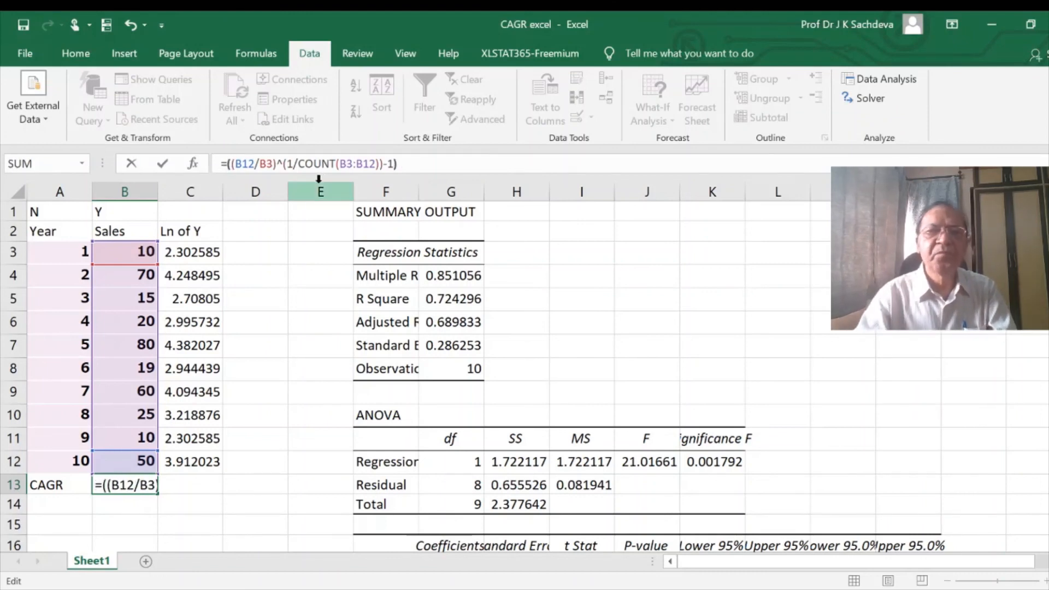
left_click(435, 164)
type("*100")
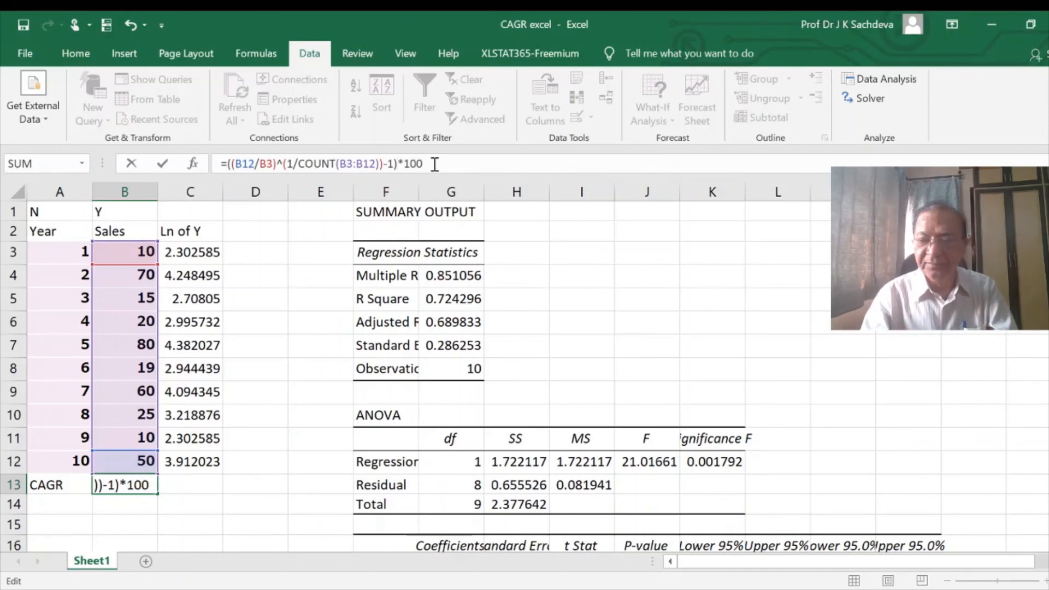
key("Return")
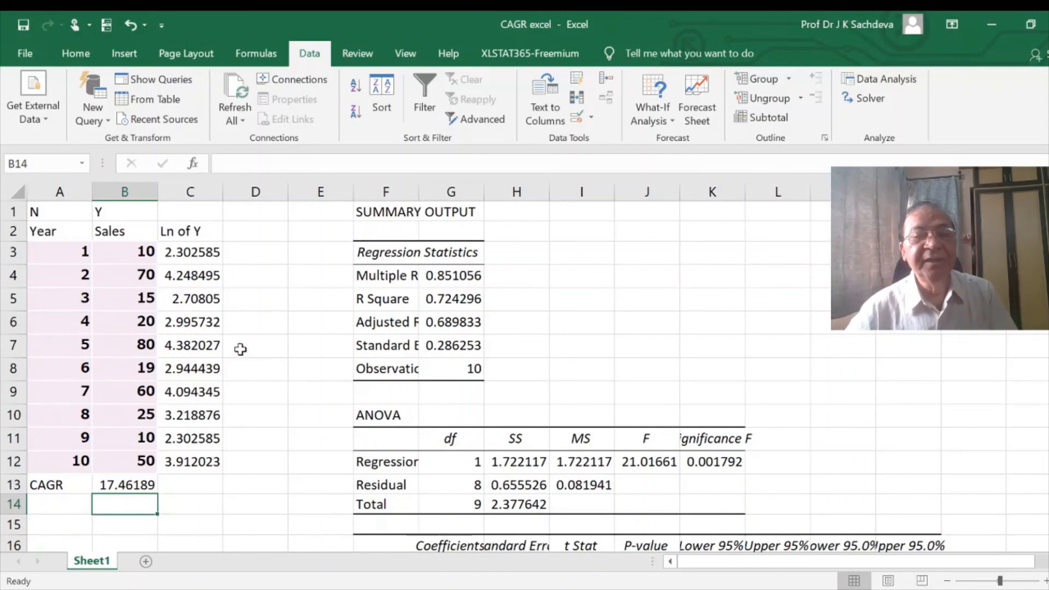
- Compare the CAGR in B13 with the regression-based growth rates in G21 and G48
scroll(460, 336, "down", 3)
scroll(460, 340, "down", 1)
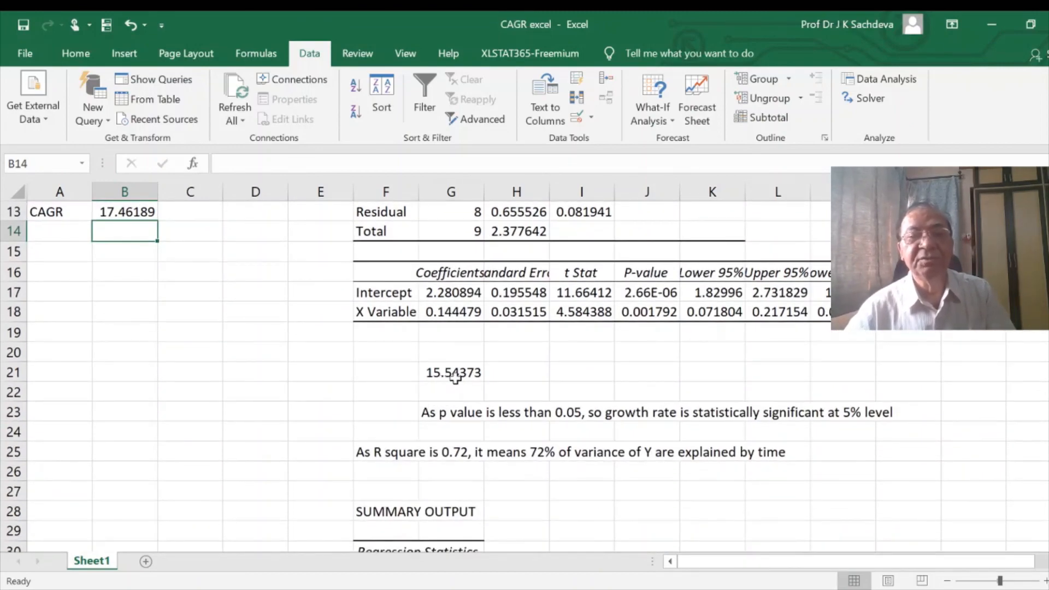
scroll(459, 382, "down", 6)
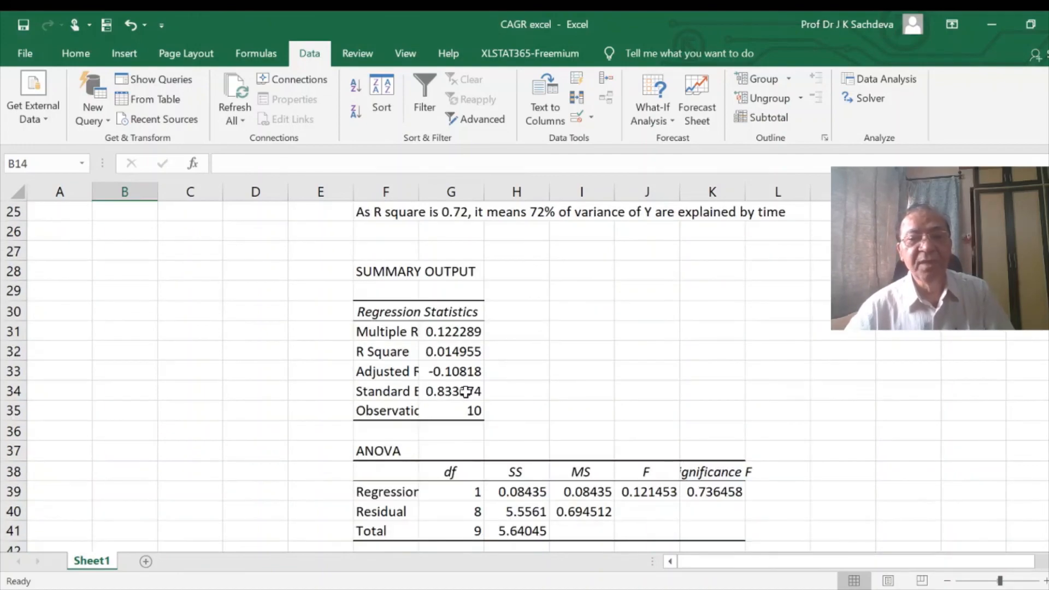
scroll(468, 391, "up", 3)
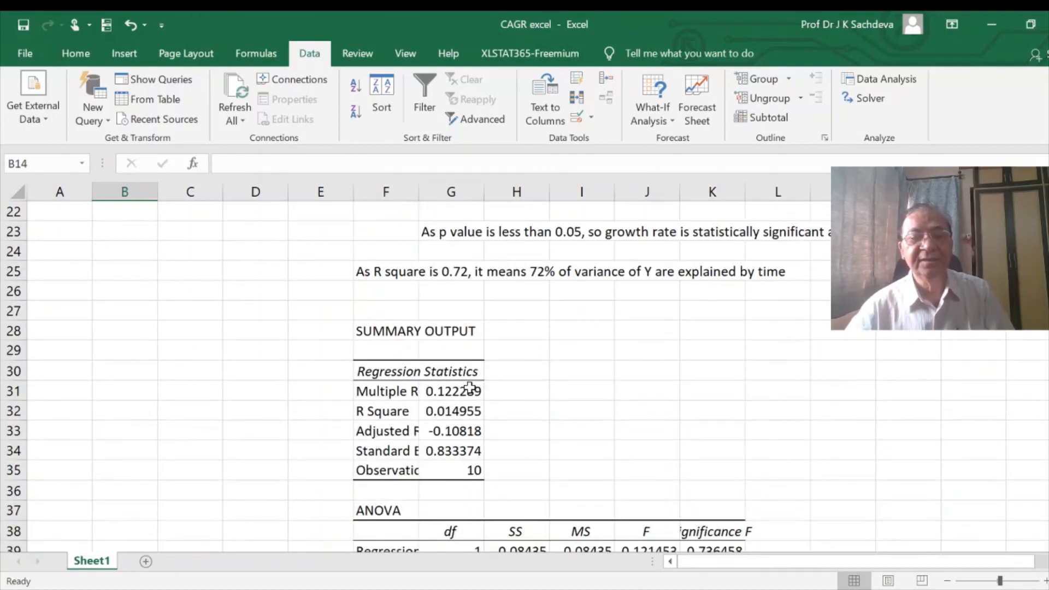
scroll(474, 406, "down", 6)
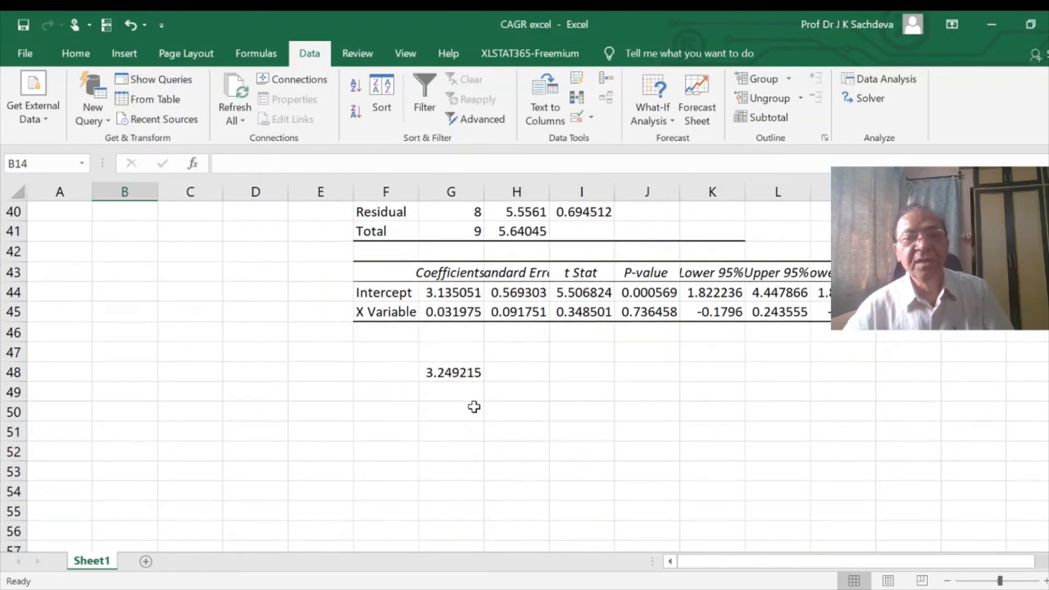
key("alt+Tab")
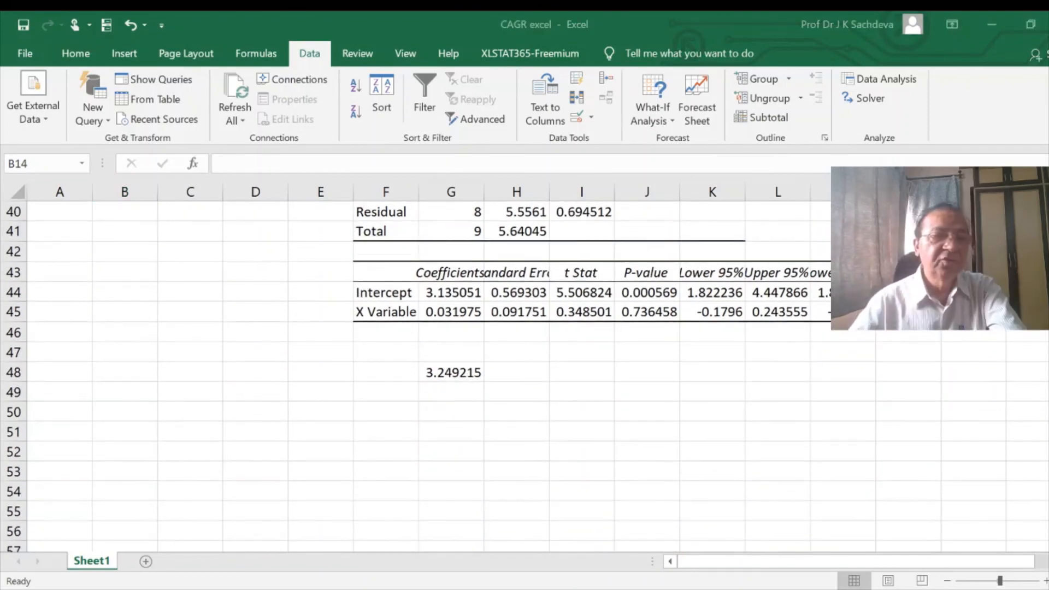